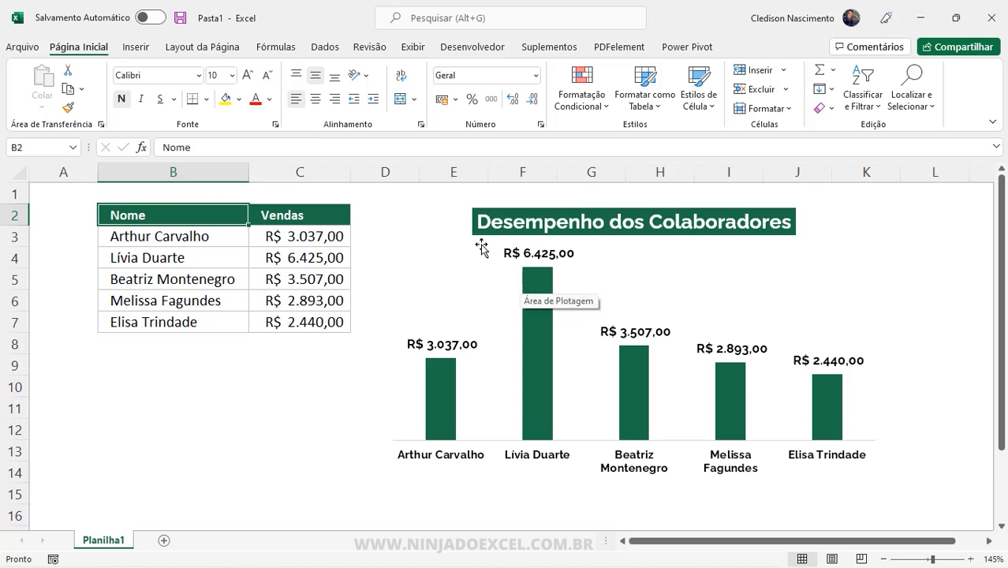
Delete the existing "Desempenho dos Colaboradores" chart from the sheet.
click(428, 230)
key(Delete)
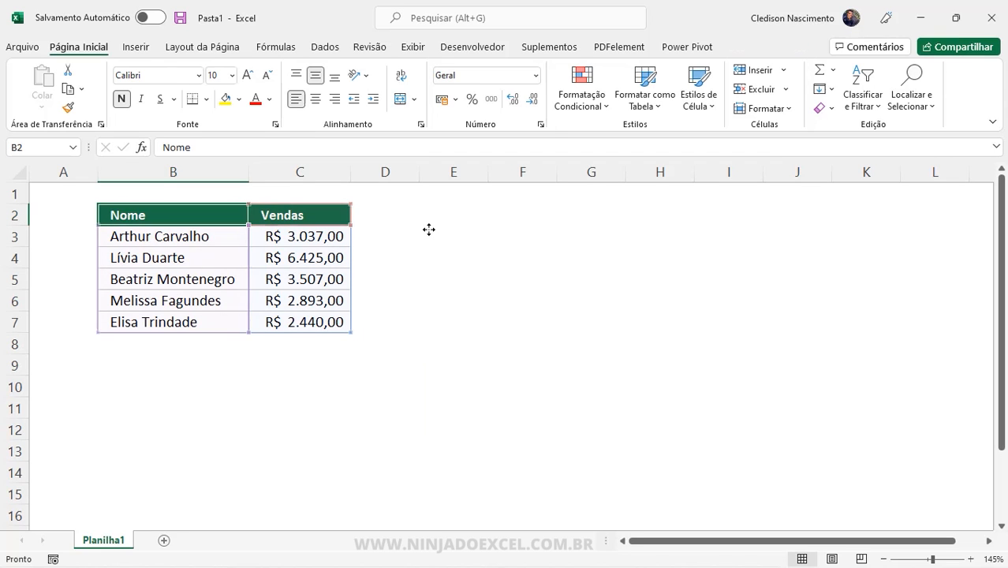
click(427, 223)
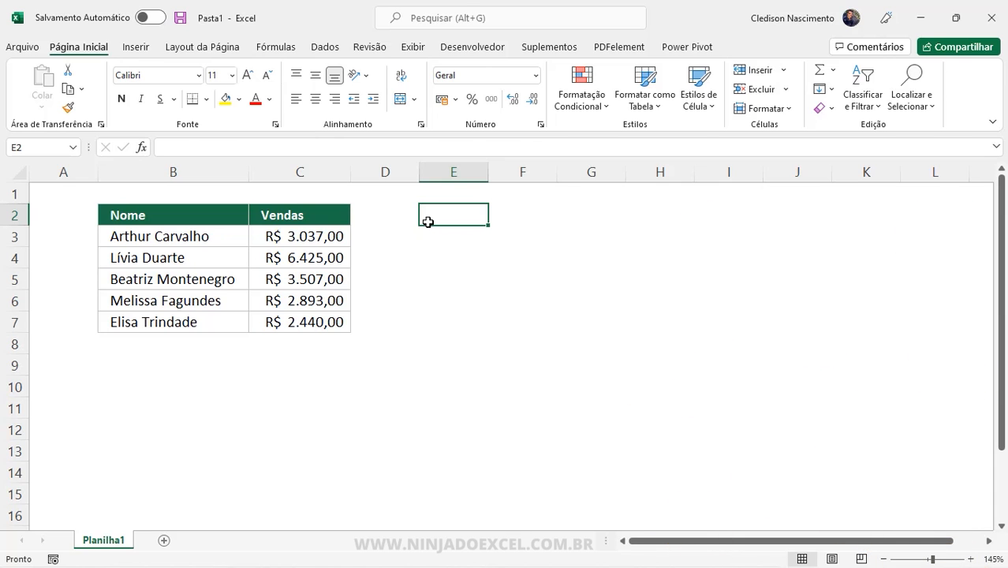
Select the Nome and Vendas table in B2:C7 as the chart data and show the chart insertion options.
click(202, 213)
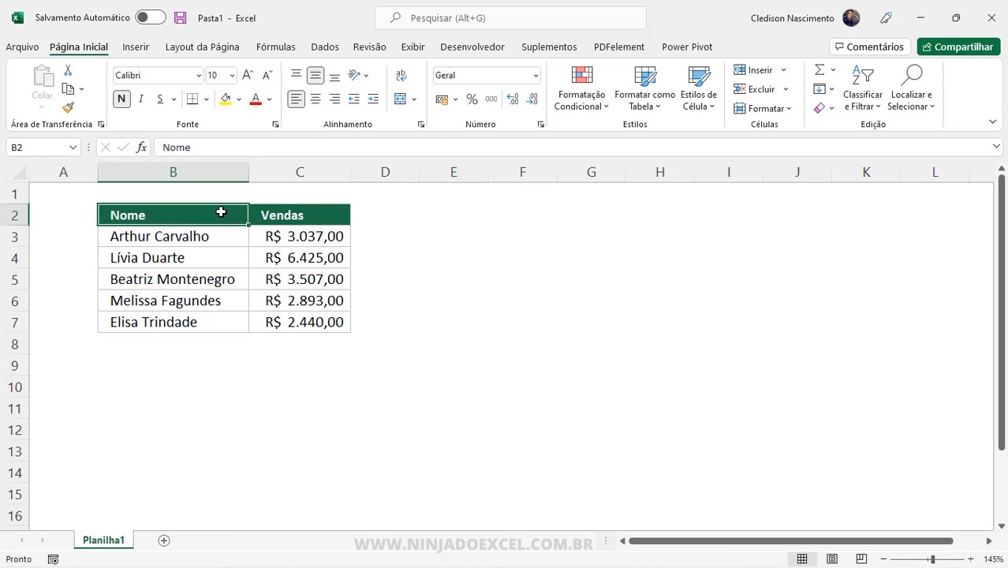
drag(211, 213, 288, 321)
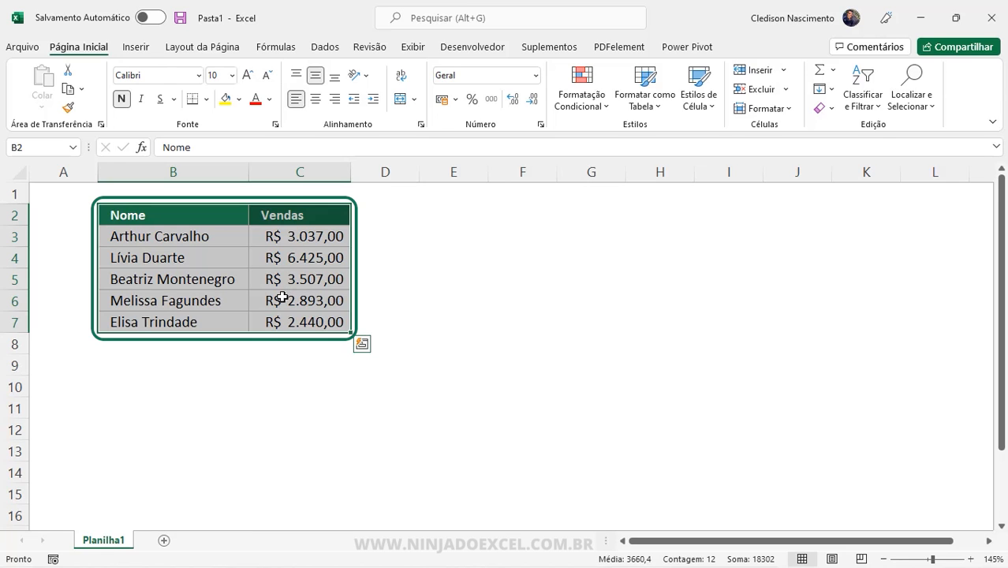
click(136, 48)
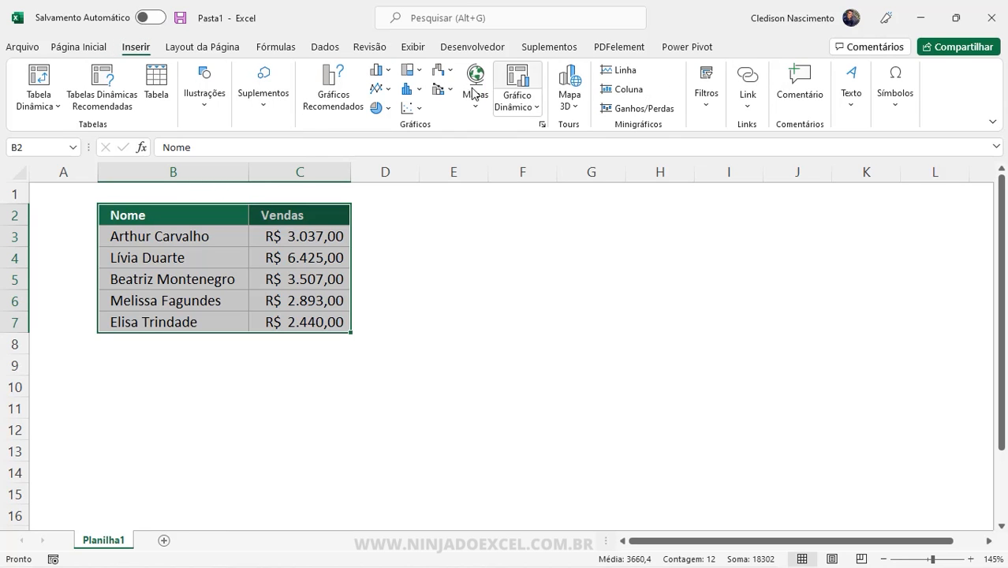
Look through the available column, line and pie chart types for the selected data.
click(387, 73)
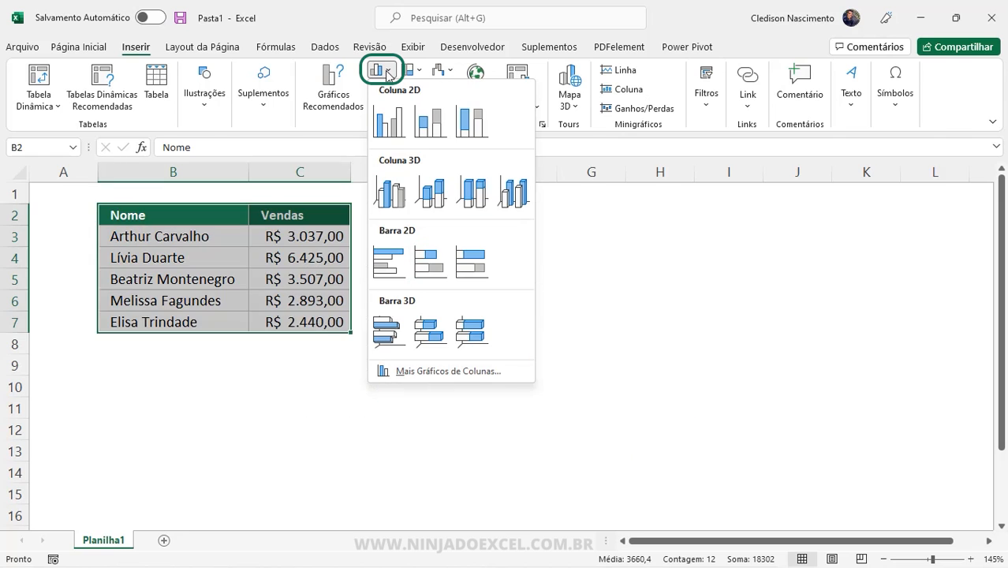
click(383, 69)
click(382, 89)
click(382, 89)
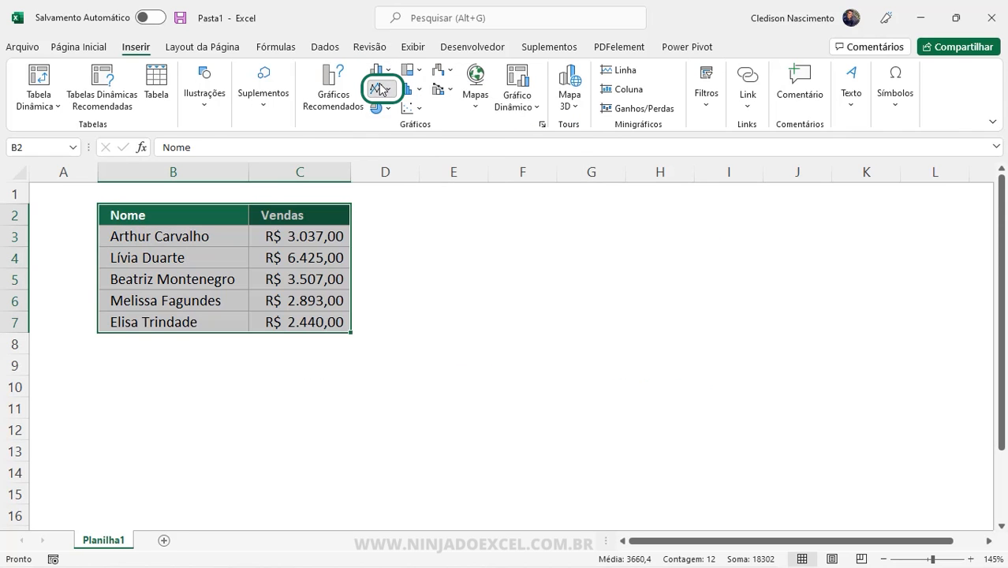
click(378, 107)
click(381, 110)
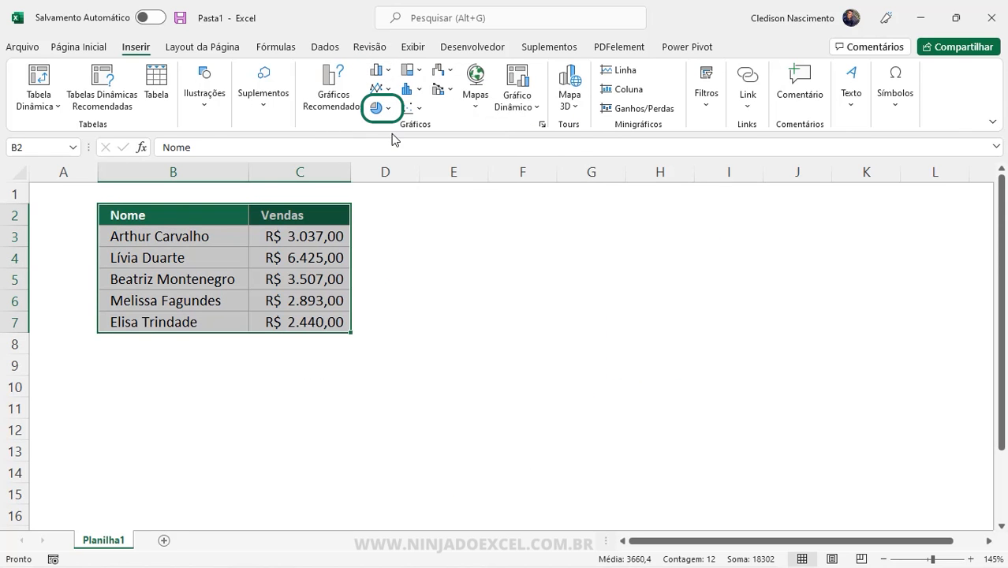
Preview each recommended chart for the table, from clustered bar and pie to column and funnel, without inserting any.
click(338, 87)
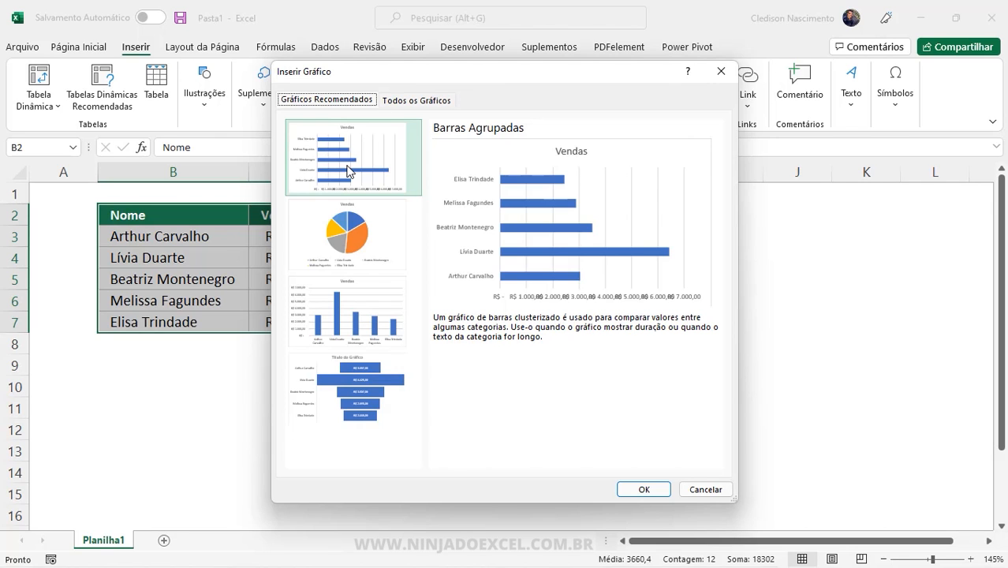
click(362, 245)
click(351, 313)
click(347, 393)
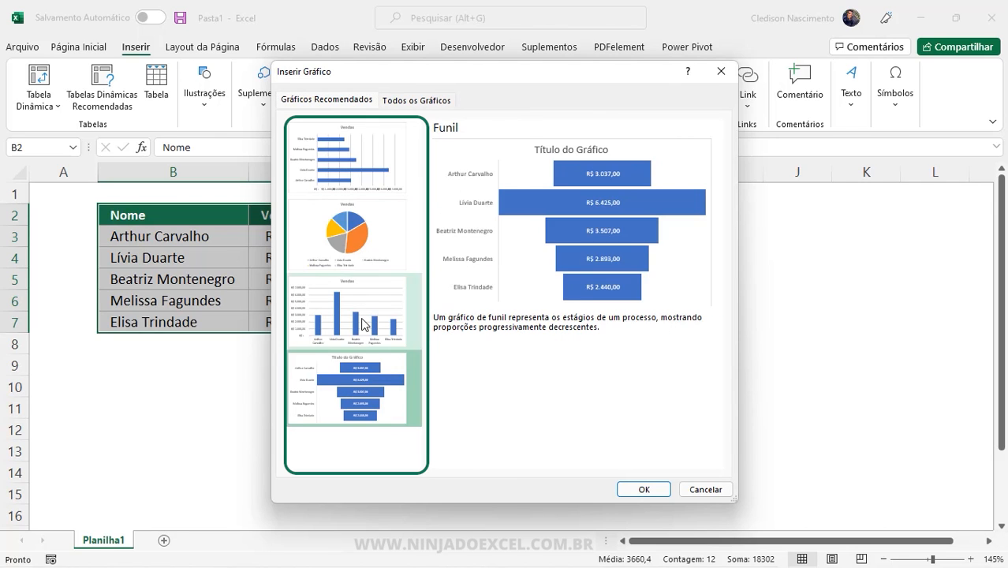
click(347, 313)
click(345, 237)
click(343, 172)
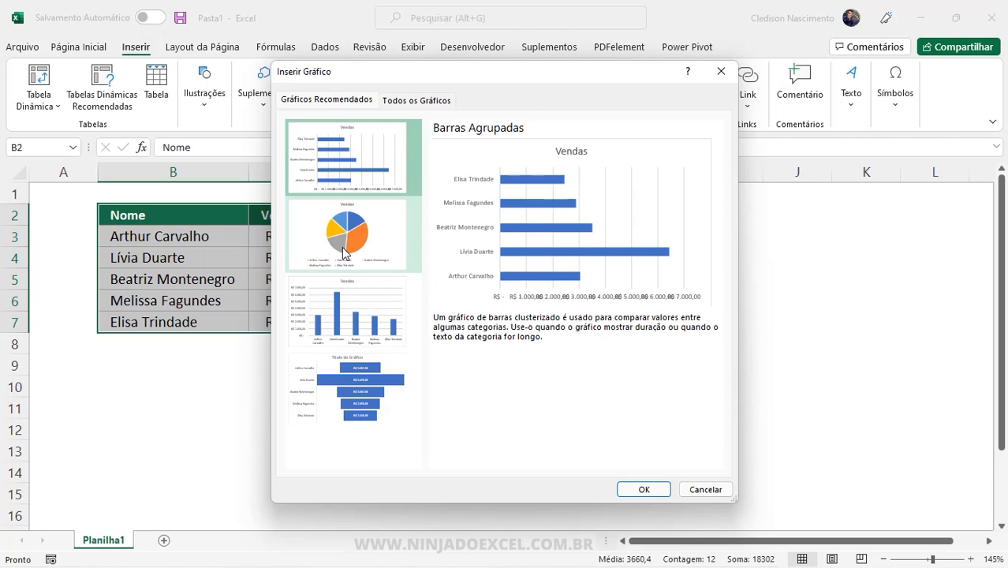
click(721, 71)
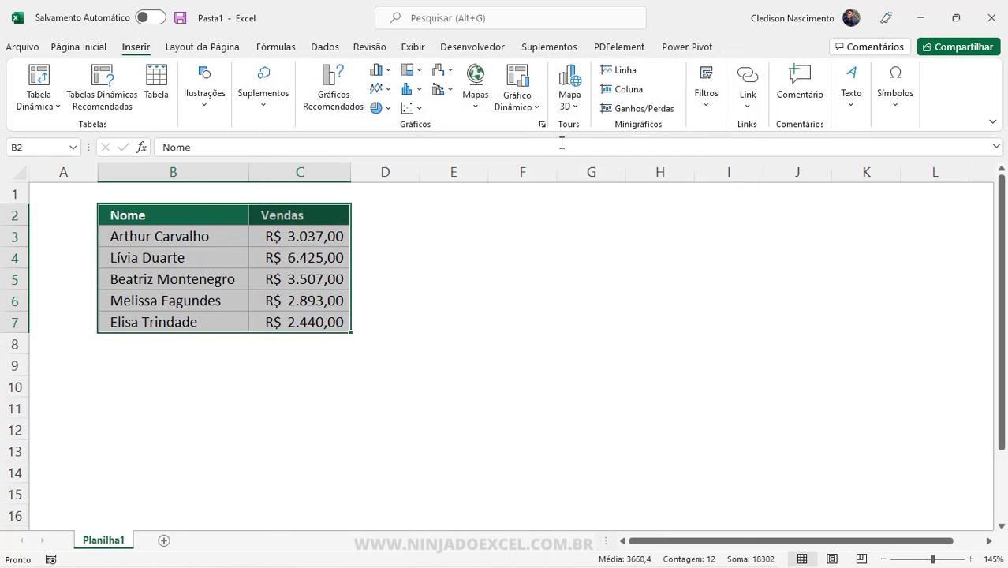
Insert a 2D clustered column chart (Coluna Agrupada) from the table and move it beside the data, starting at column D.
click(389, 71)
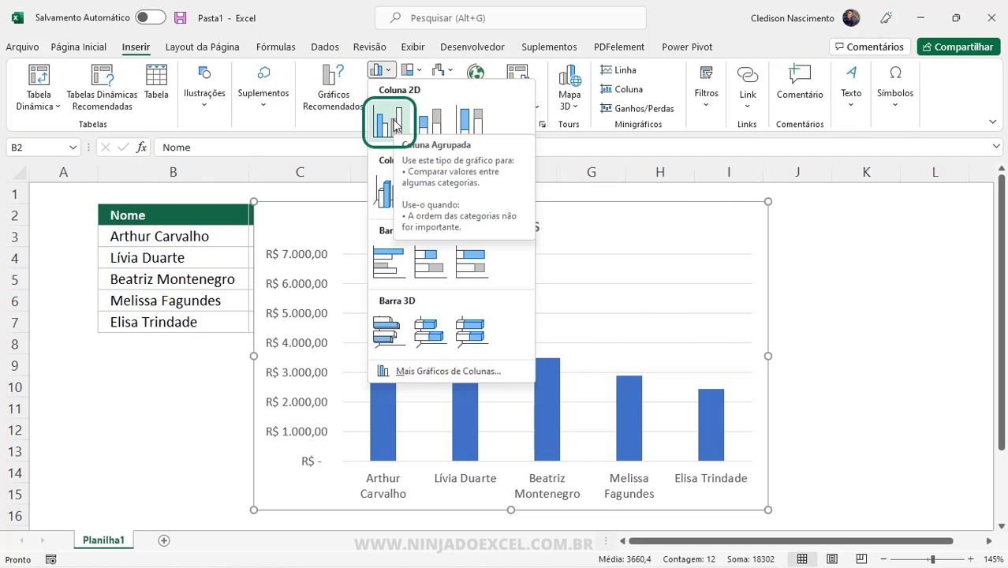
click(394, 126)
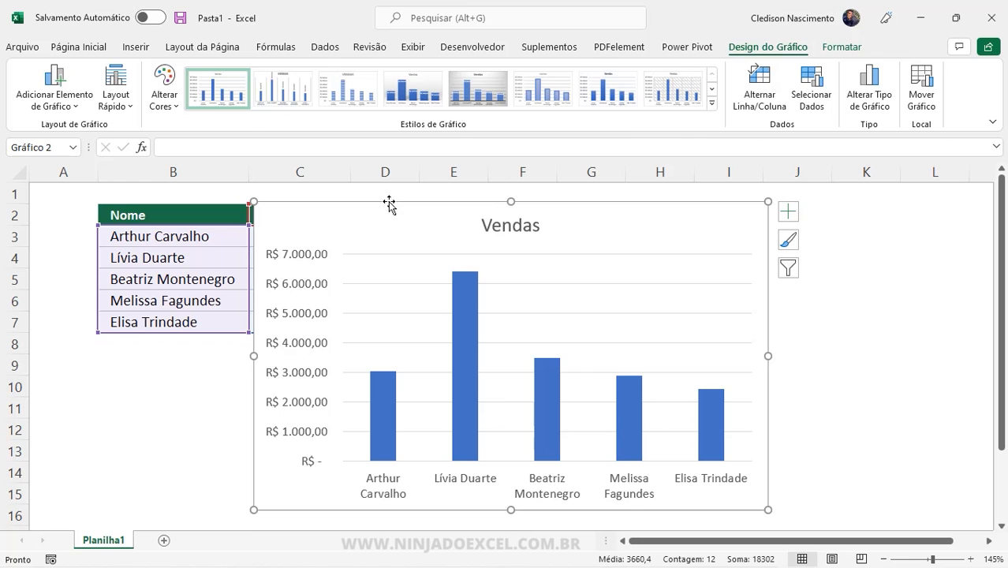
drag(387, 203, 504, 202)
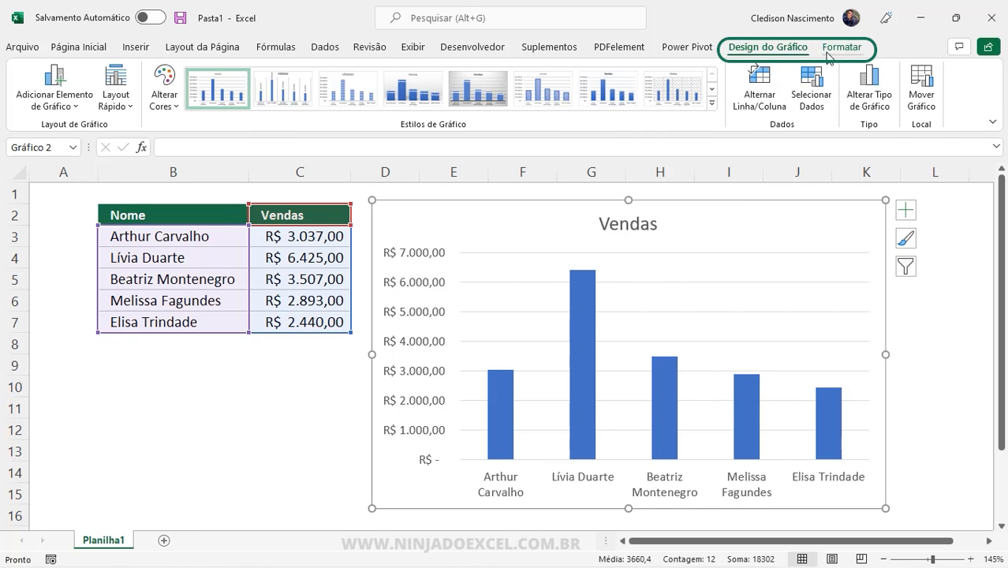
click(937, 321)
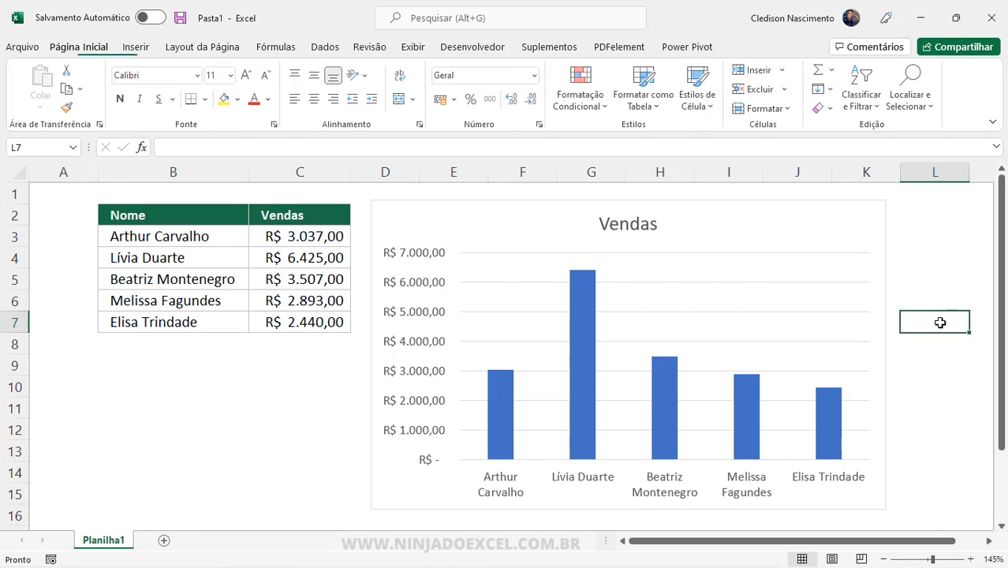
Examine the colour palettes and the full gallery of chart styles for the Vendas chart.
click(519, 208)
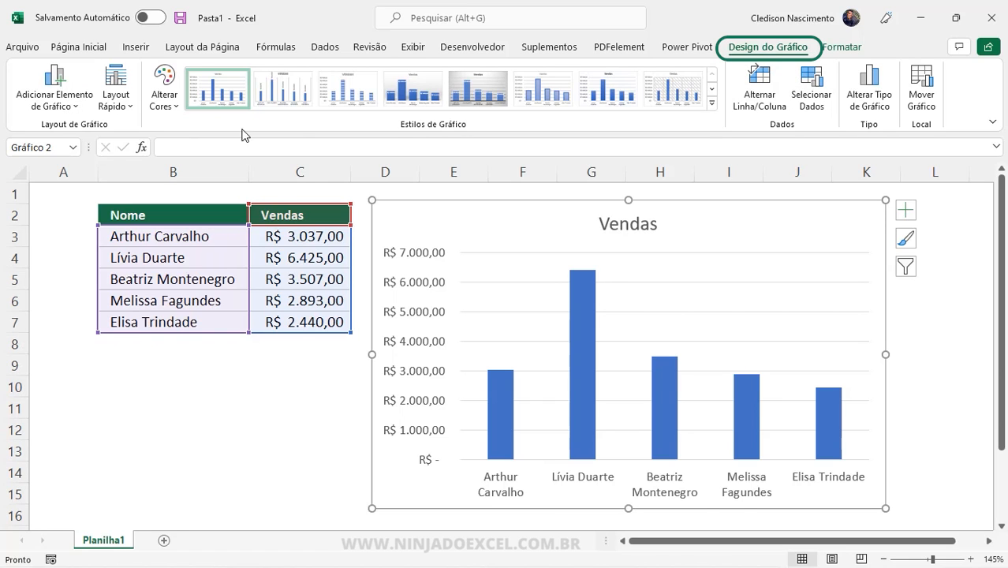
click(164, 90)
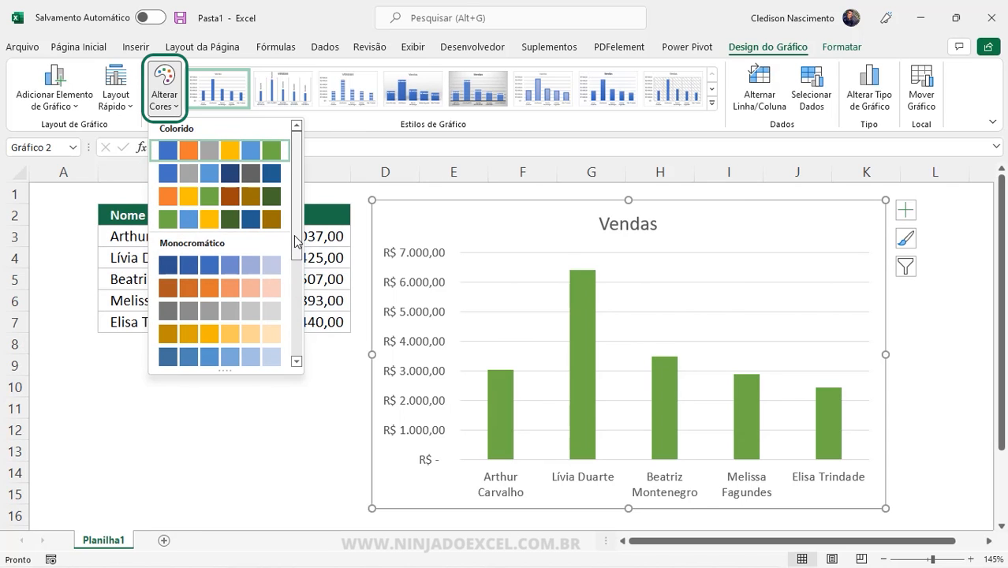
scroll(252, 268, down, 5)
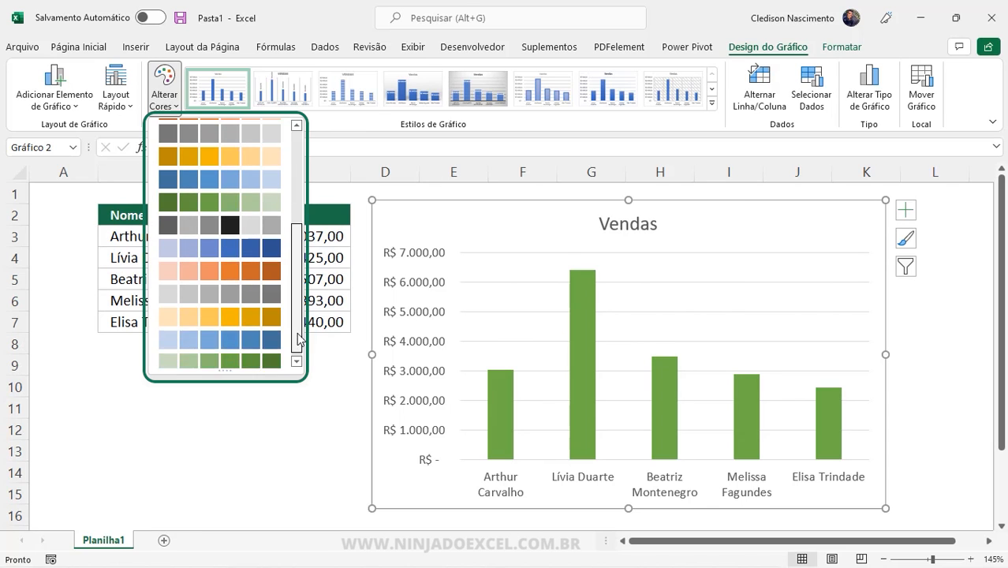
click(711, 103)
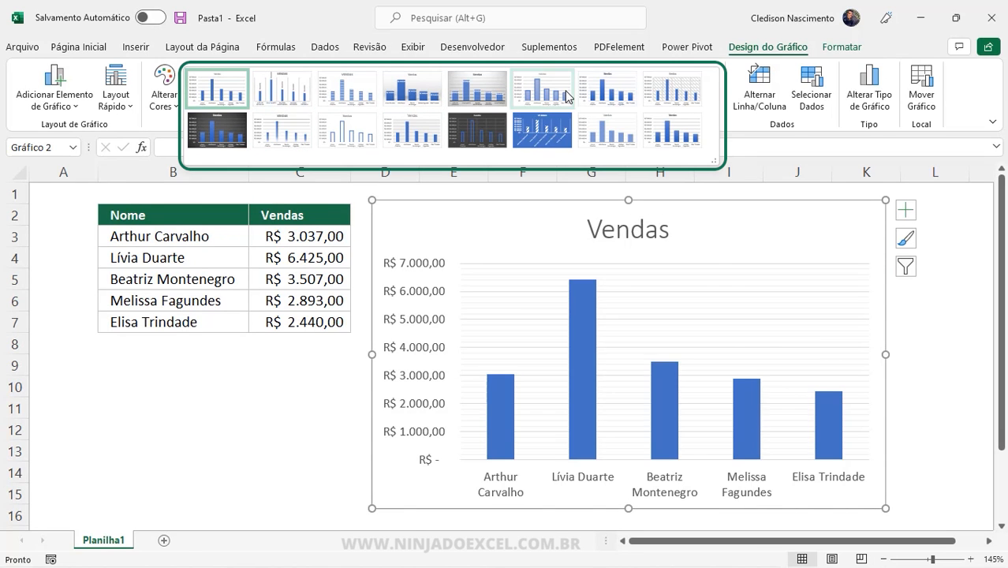
click(747, 122)
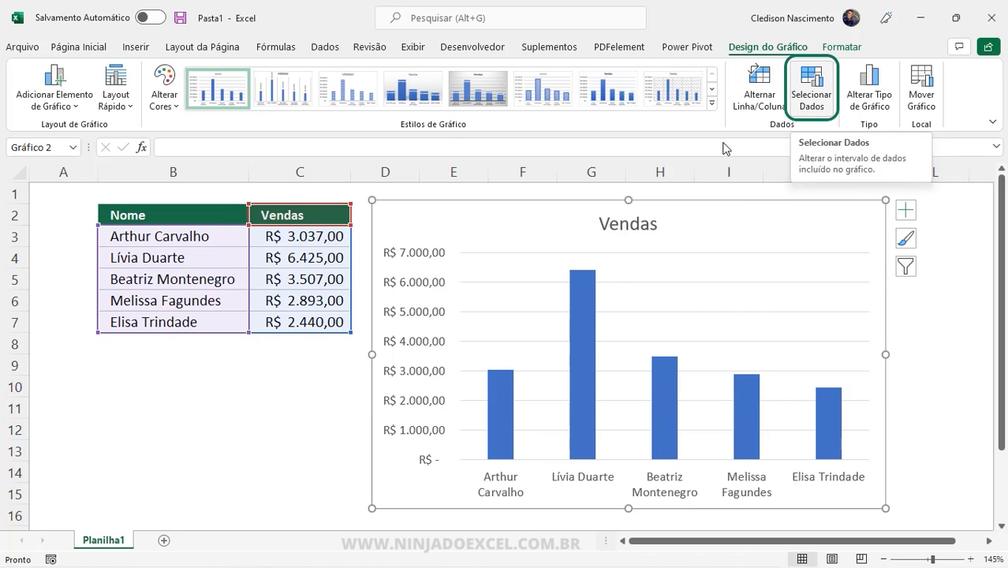
Try changing the Vendas column chart to the doughnut type (Rosca) in the Pizza category.
drag(212, 218, 316, 322)
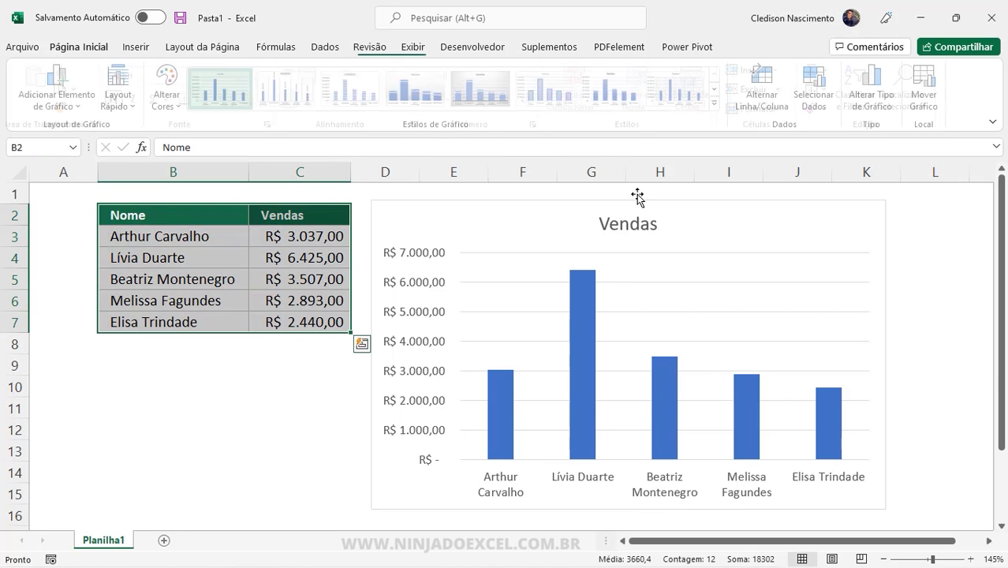
click(748, 205)
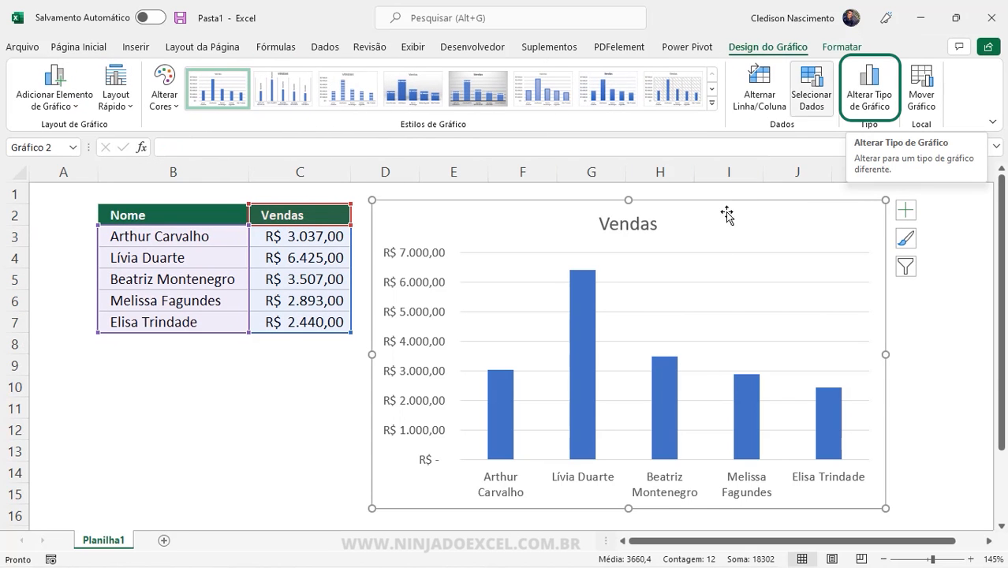
click(878, 96)
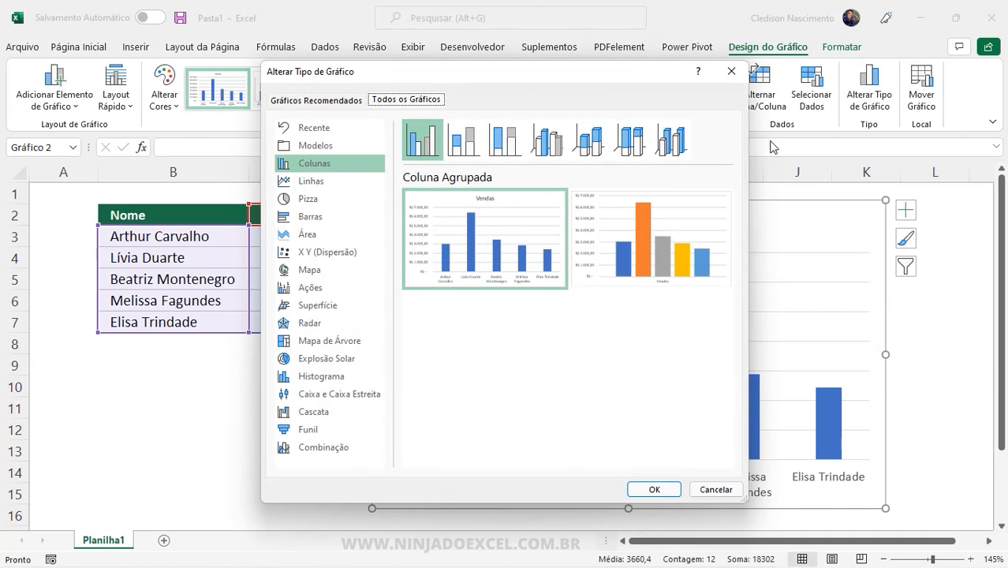
click(313, 200)
click(588, 139)
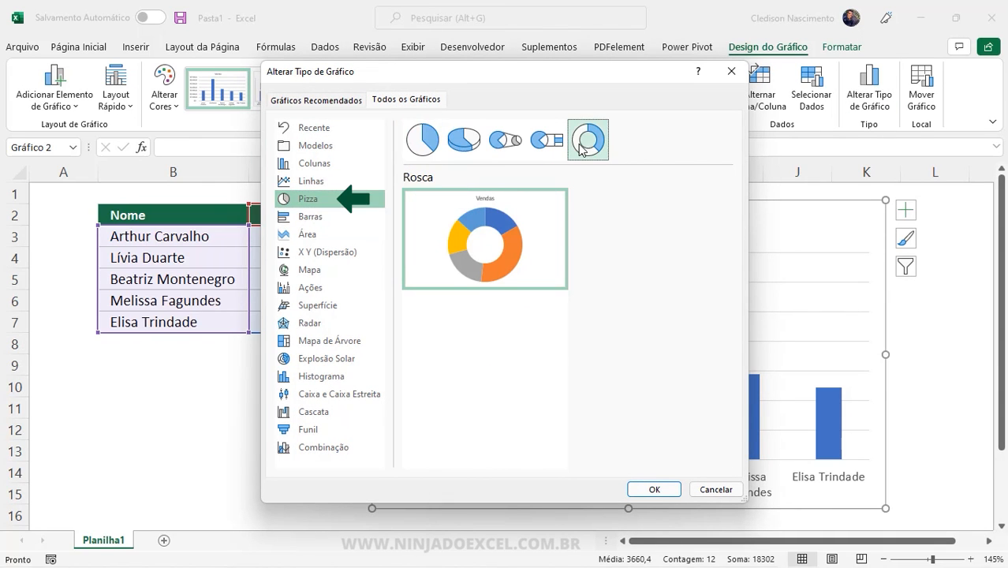
click(654, 489)
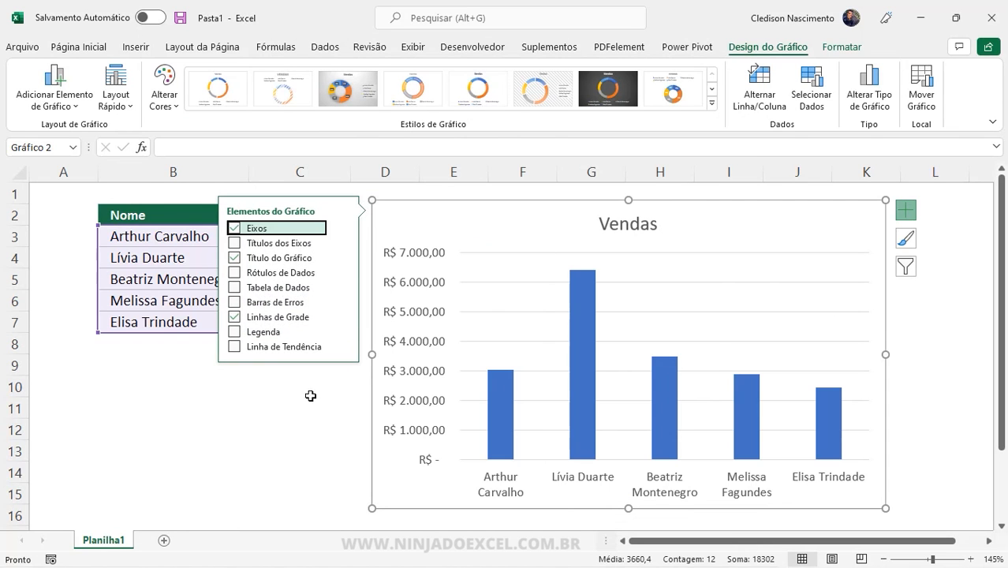
click(306, 447)
click(557, 203)
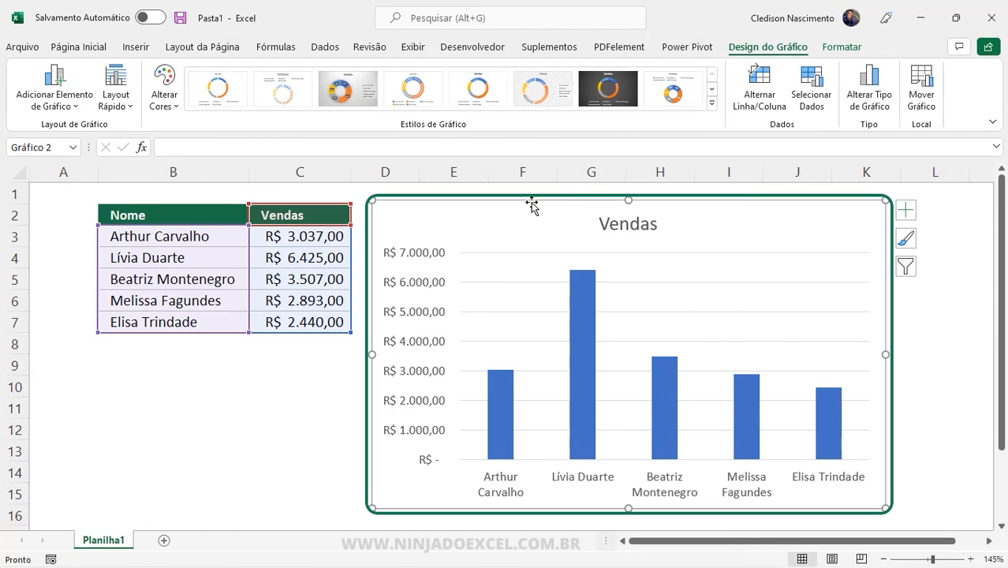
Hide the primary vertical axis of the Vendas chart while keeping the primary horizontal axis.
click(905, 210)
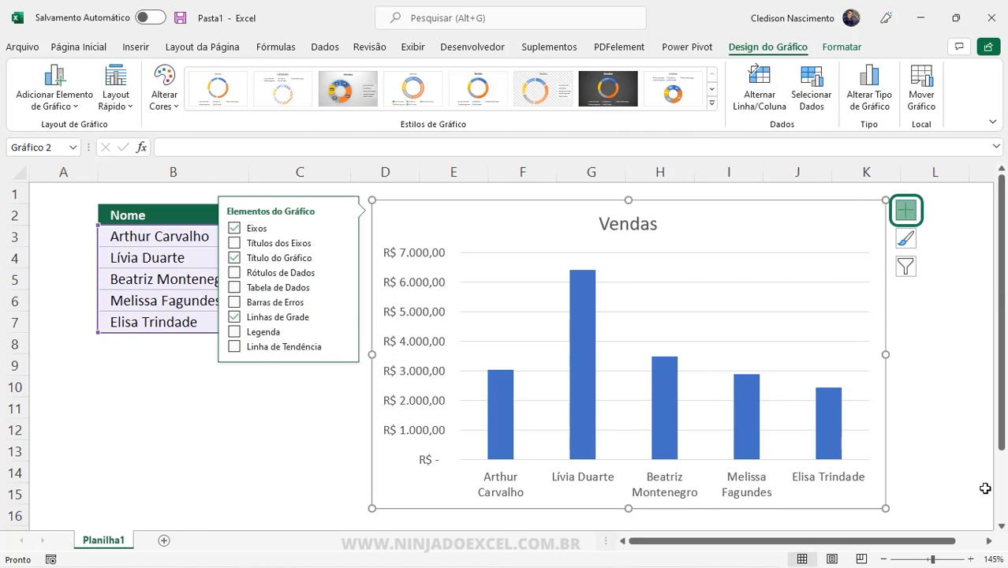
click(989, 540)
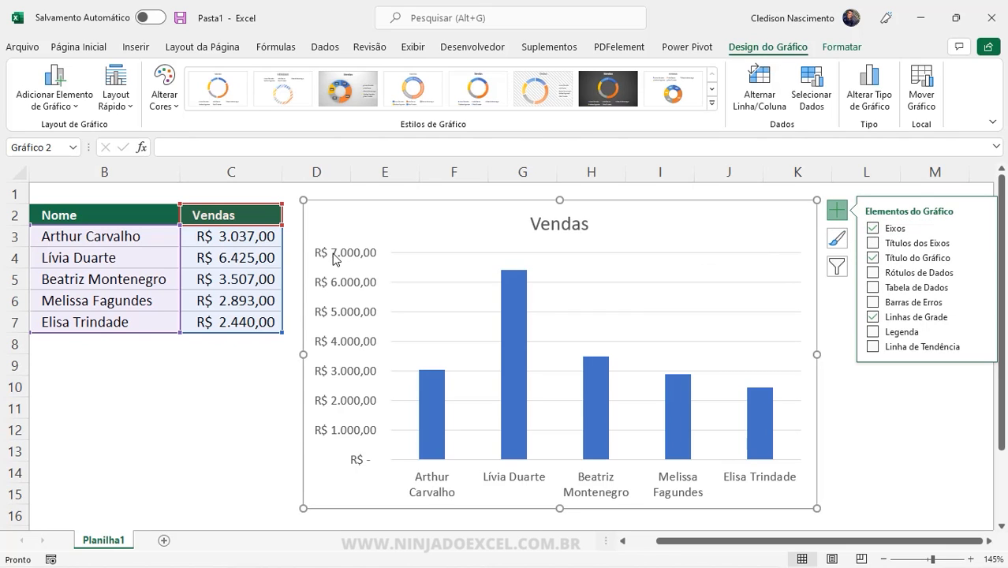
click(873, 228)
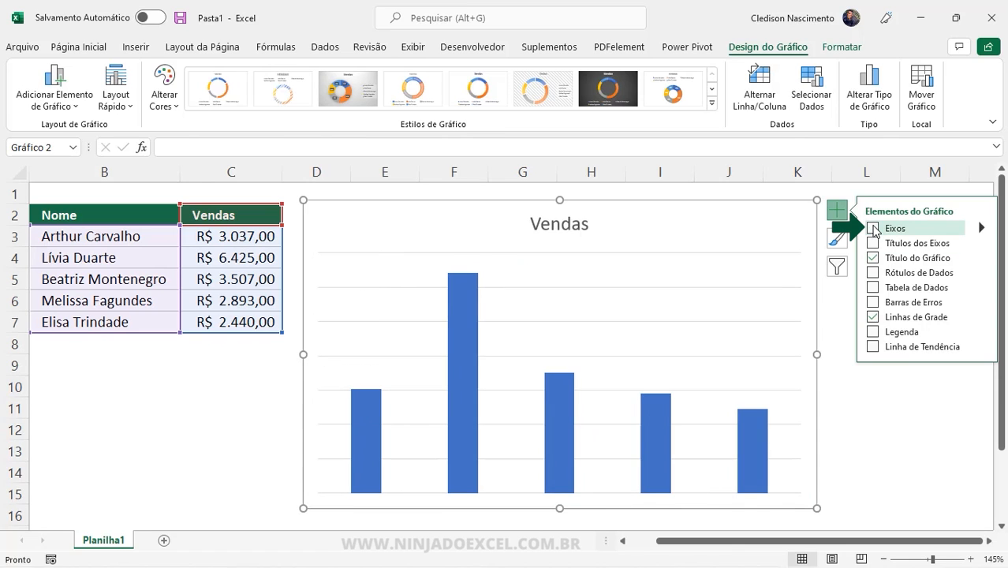
click(873, 229)
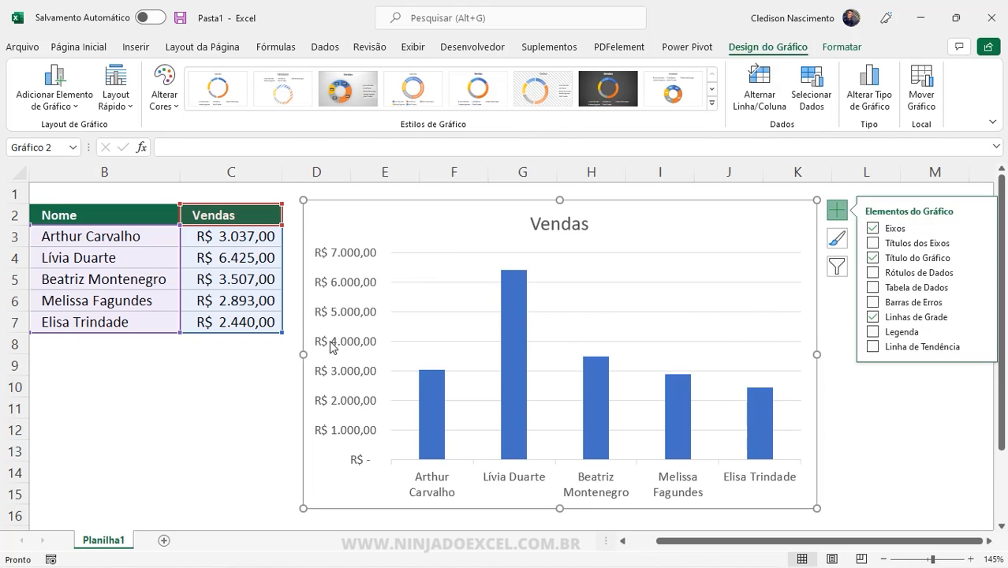
click(981, 229)
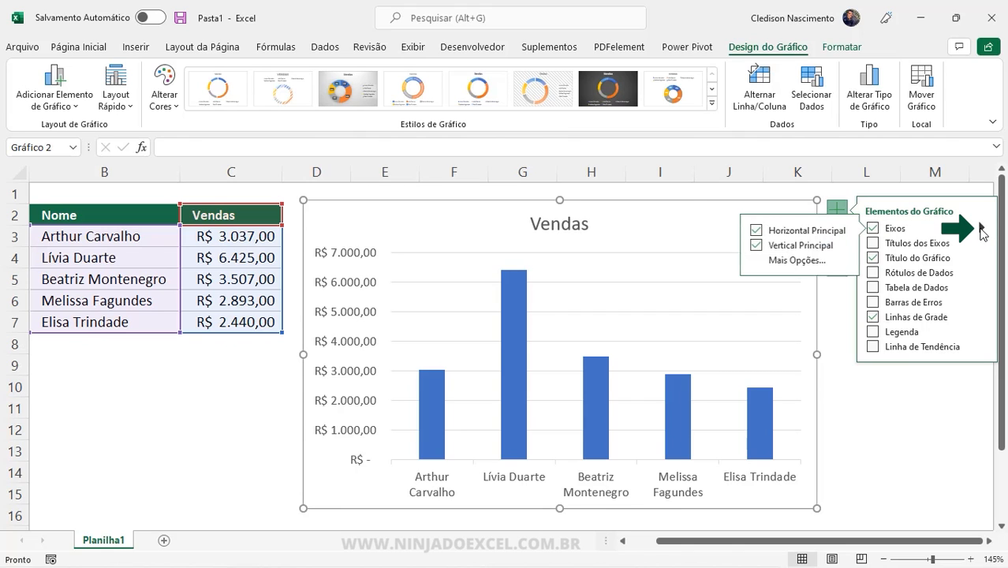
click(757, 246)
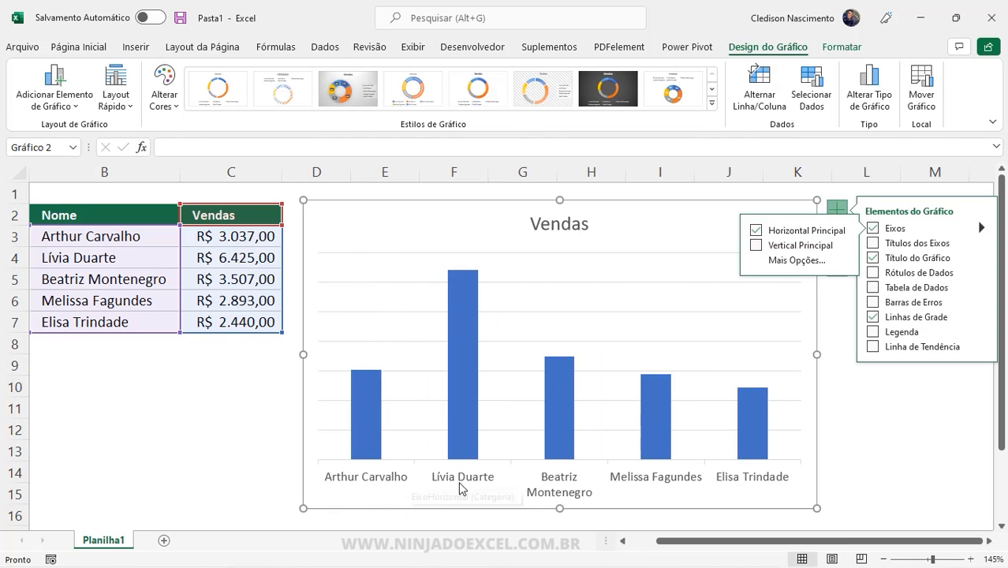
Add data labels and a data table to the Vendas chart.
click(870, 274)
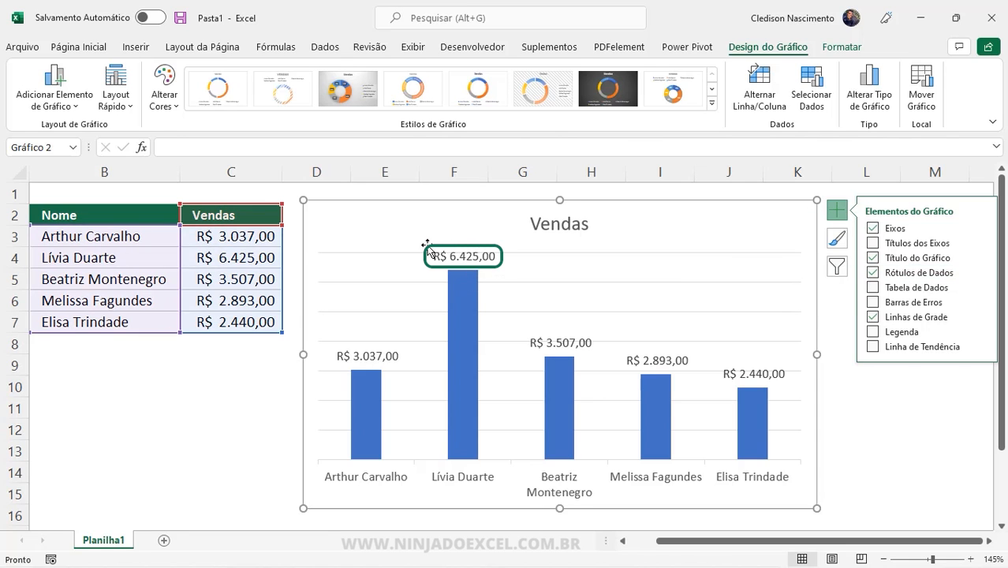
click(872, 289)
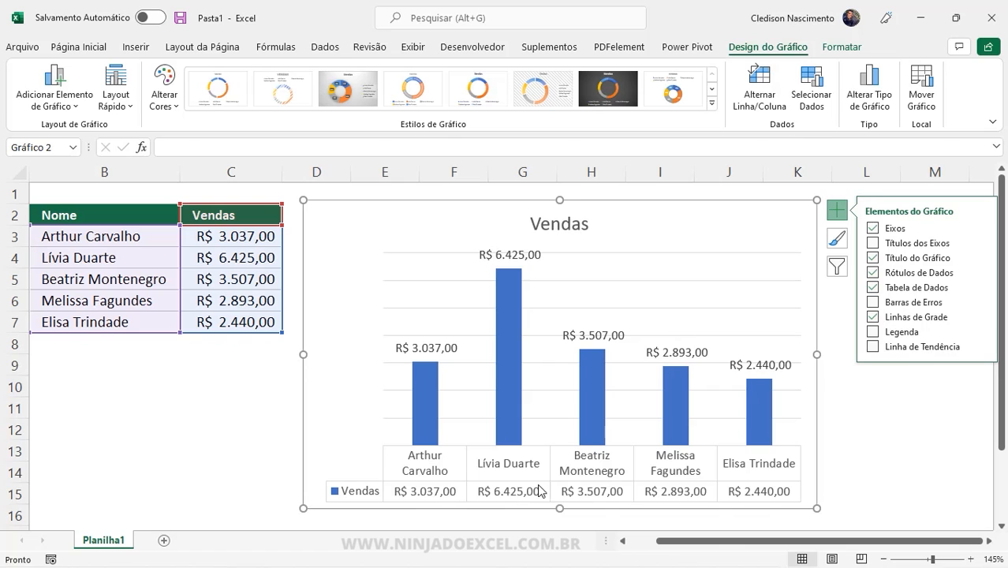
Remove the data table and gridlines from the Vendas chart, briefly trying error bars on the columns.
click(873, 288)
click(874, 303)
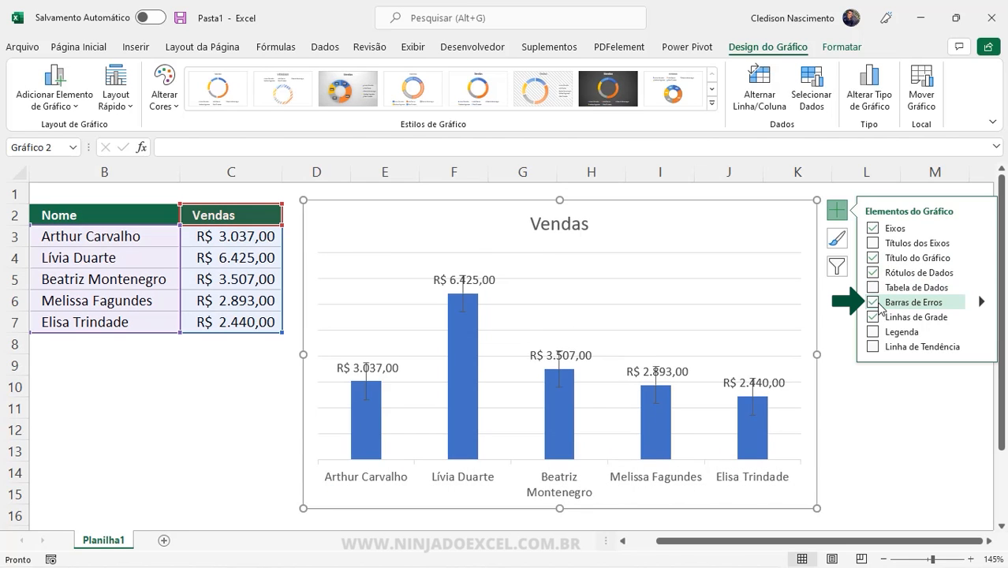
click(875, 303)
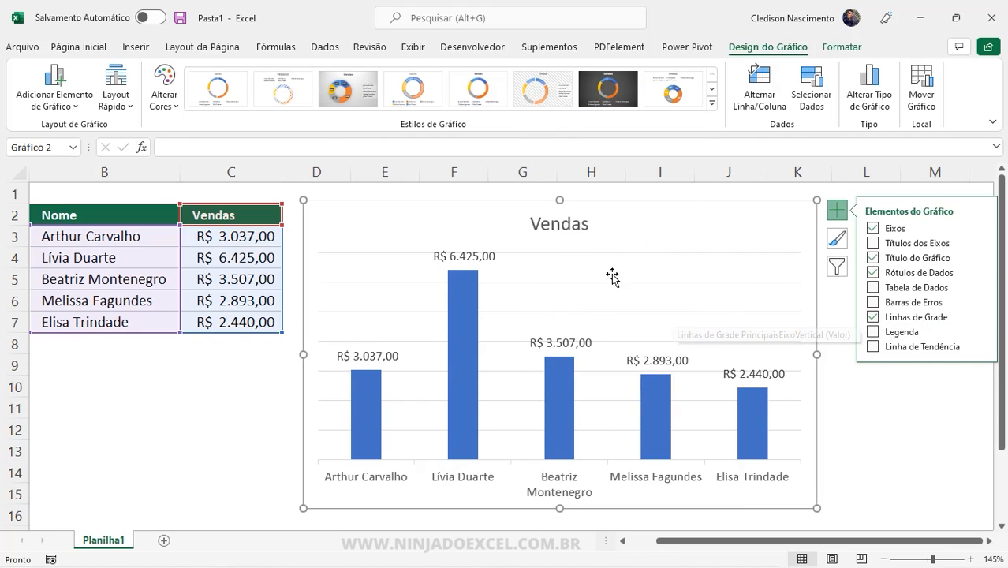
click(872, 317)
Try showing the legend and a trendline on the Vendas chart, hiding each one again.
click(872, 332)
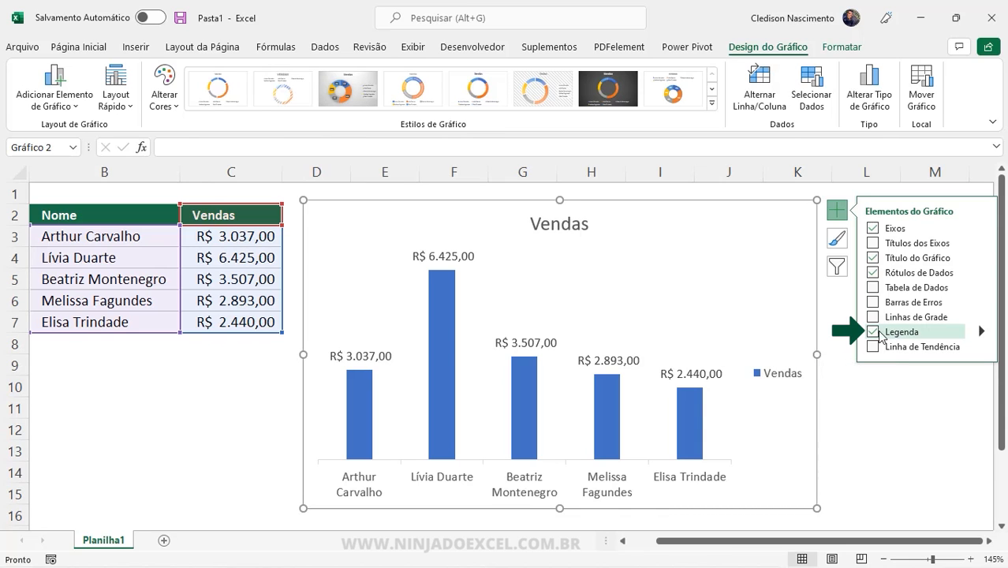
click(873, 332)
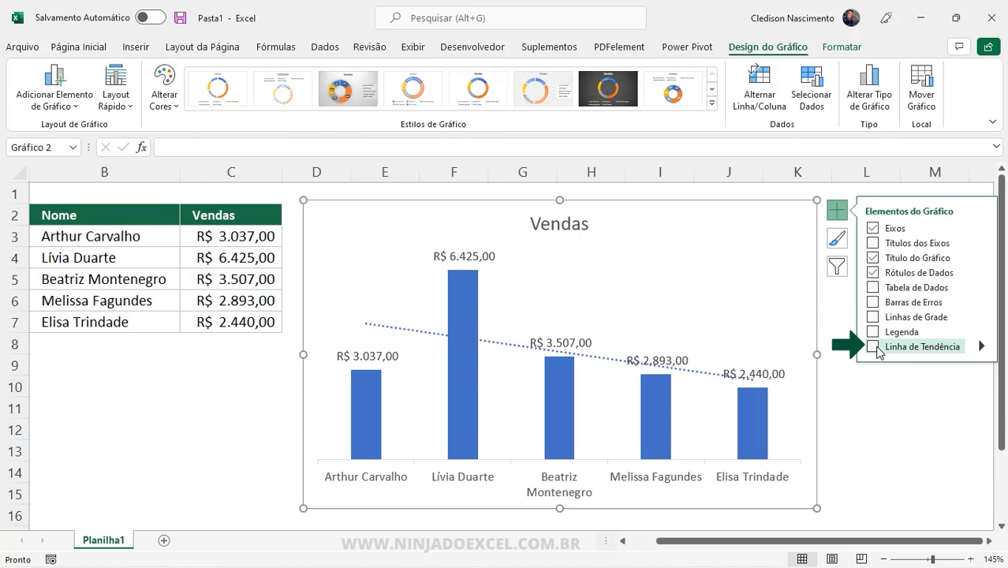
click(873, 348)
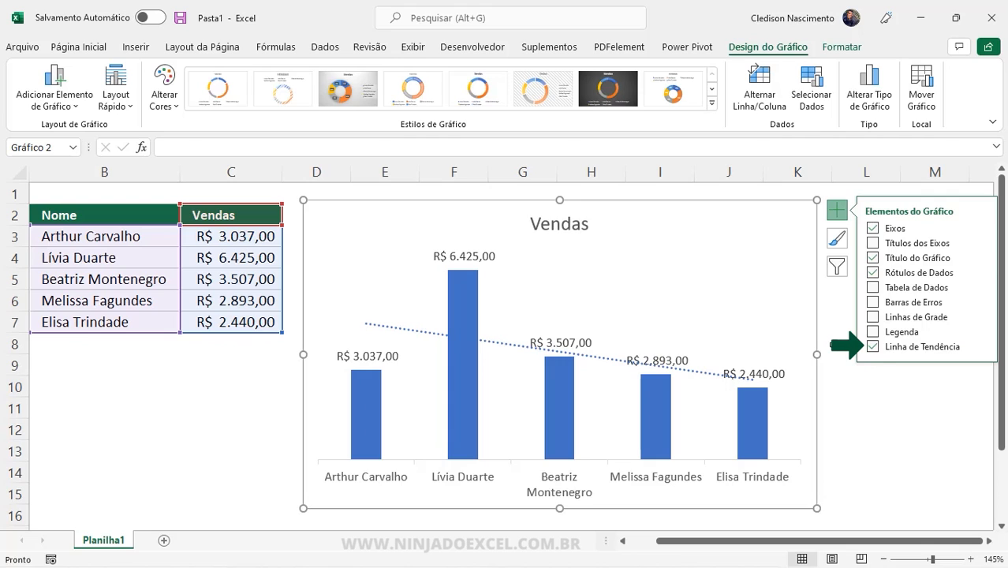
click(872, 347)
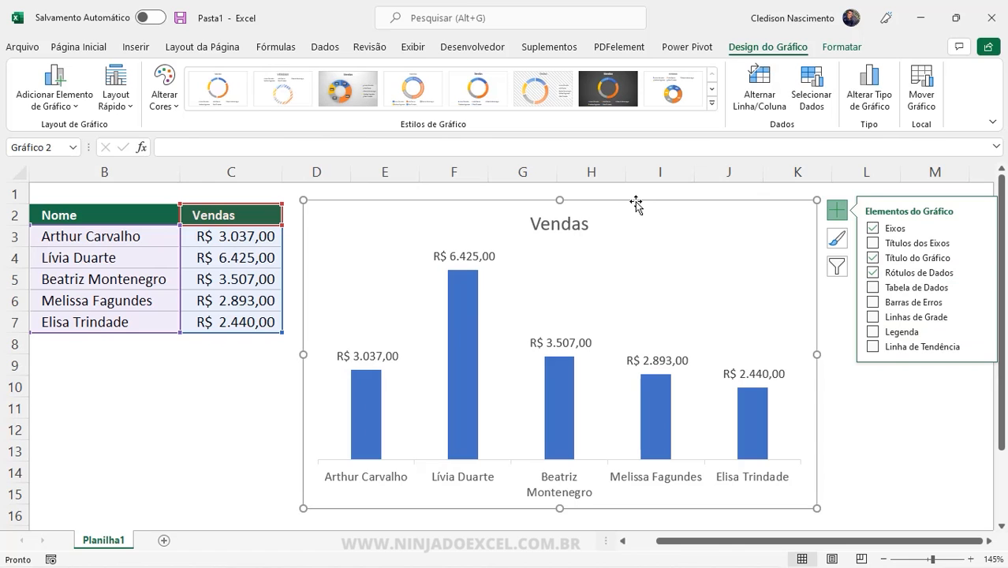
Set the chart's data labels to the Raleway font in bold.
click(465, 256)
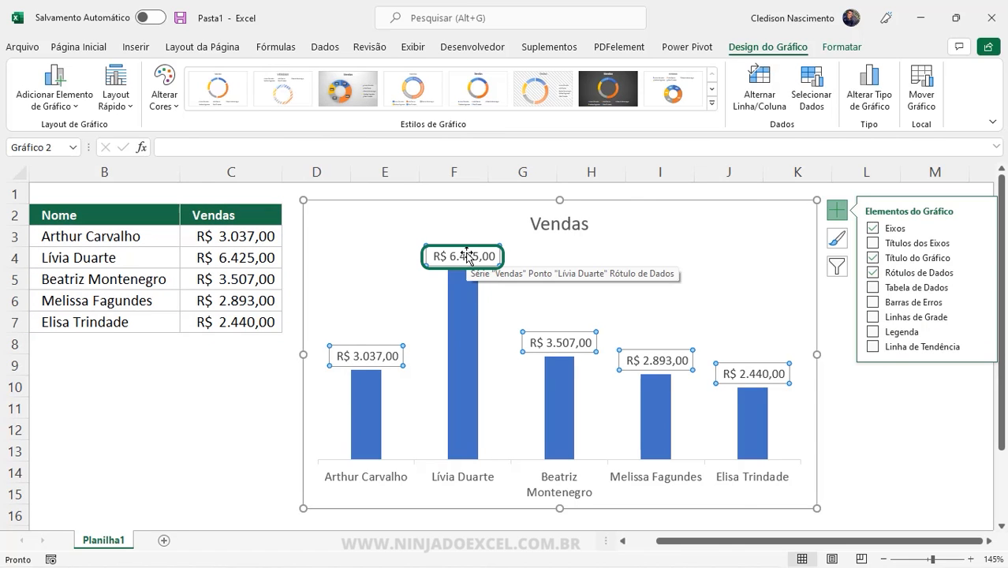
click(77, 47)
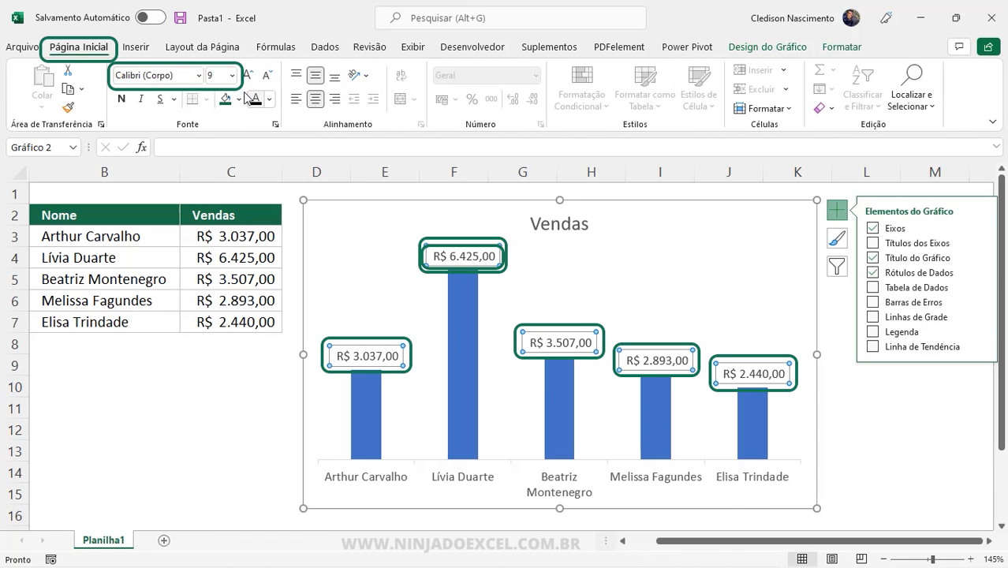
click(186, 74)
text(Raleway)
key(Return)
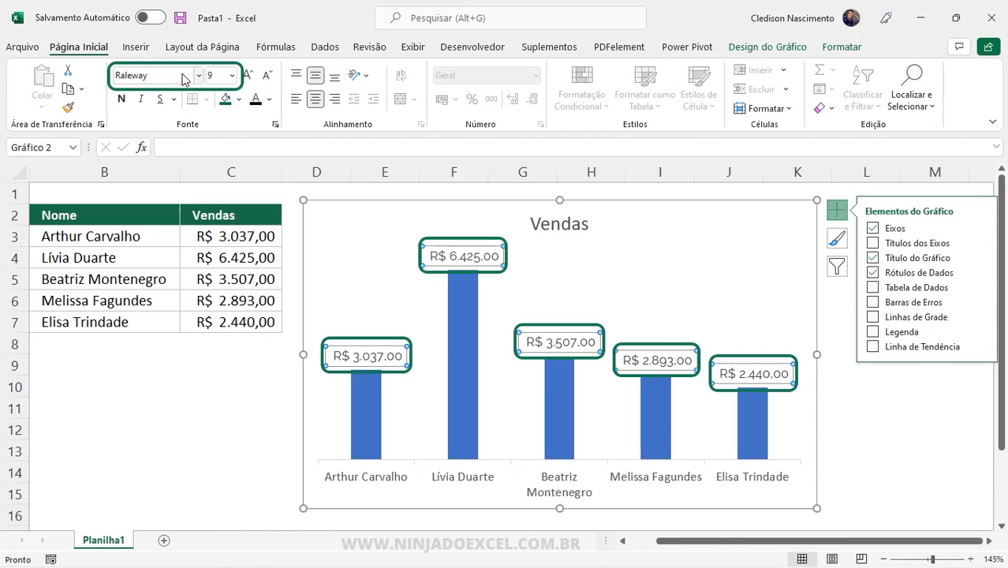
click(121, 99)
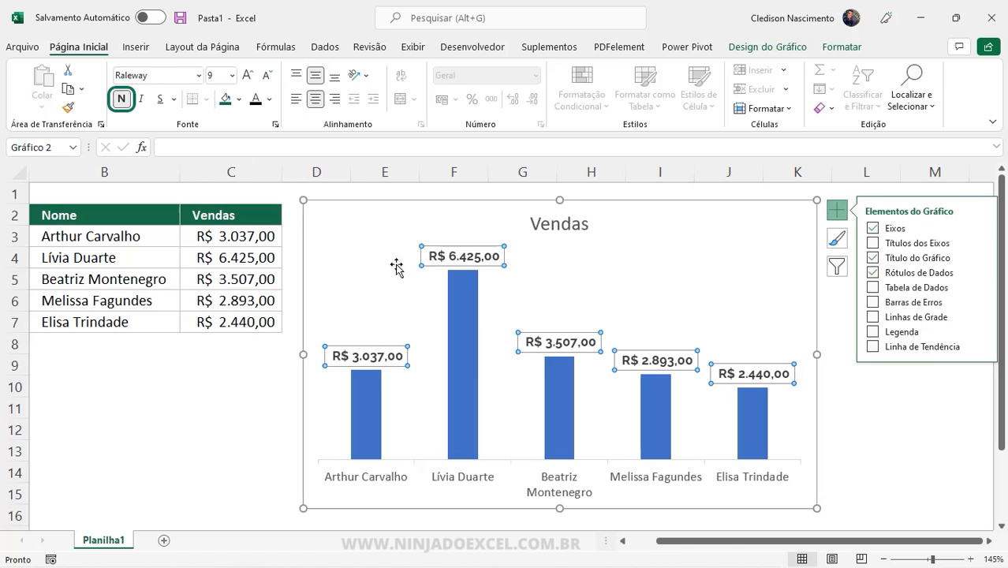
Change the chart title to "Desempenho dos Colaboradores".
click(558, 227)
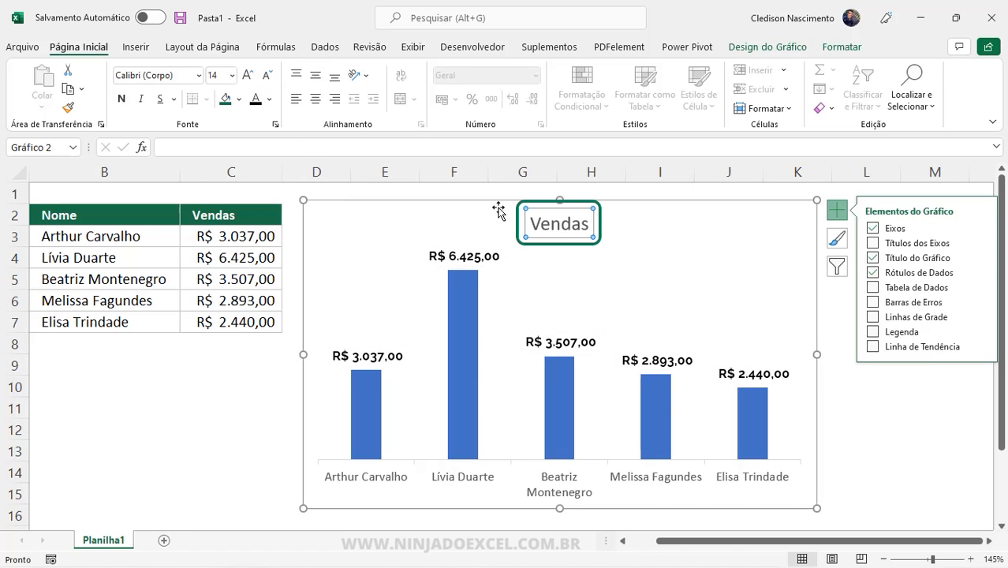
double_click(546, 221)
text(Desempenho dos Colaboradores)
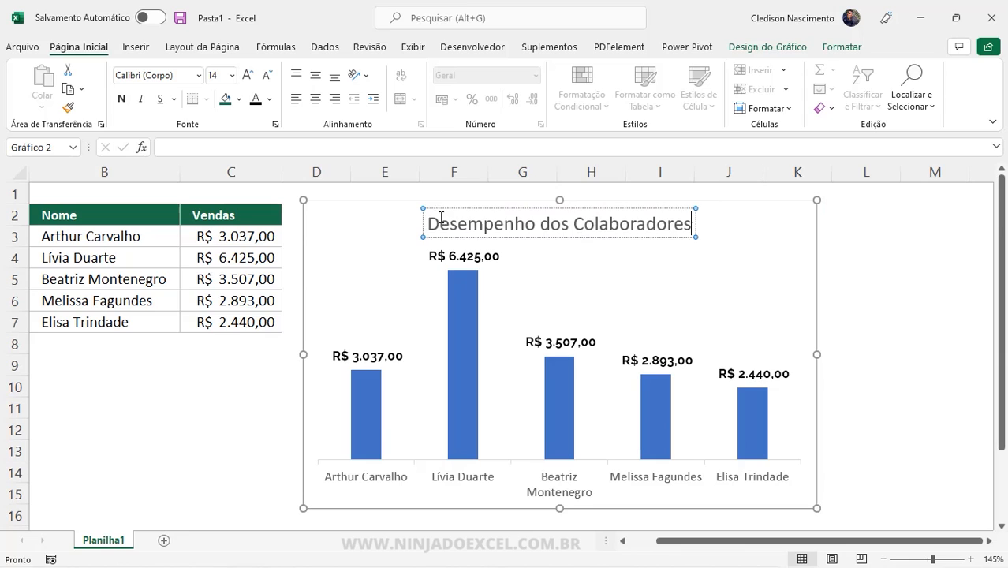
Give the chart title a dark green fill and white text.
click(441, 209)
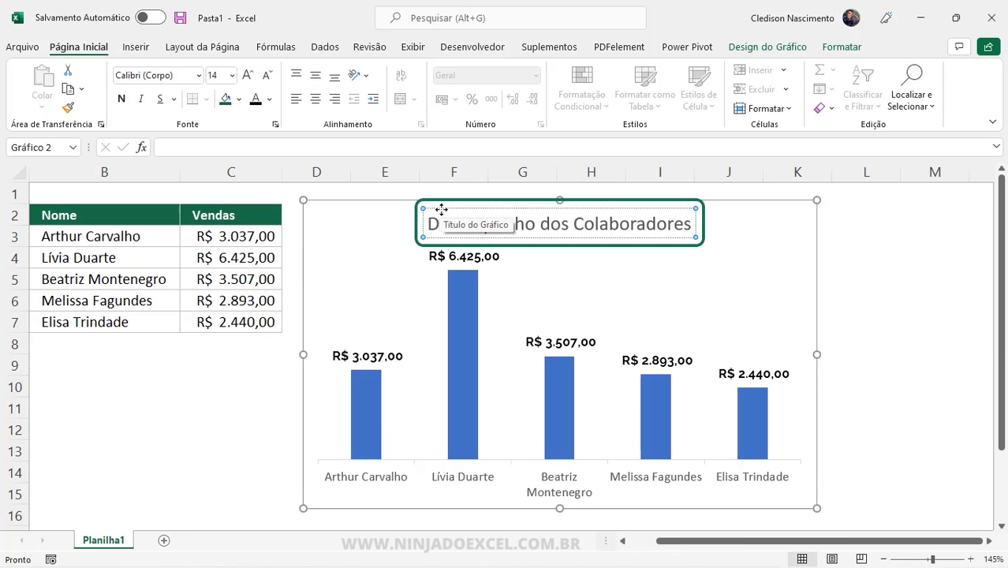
click(226, 98)
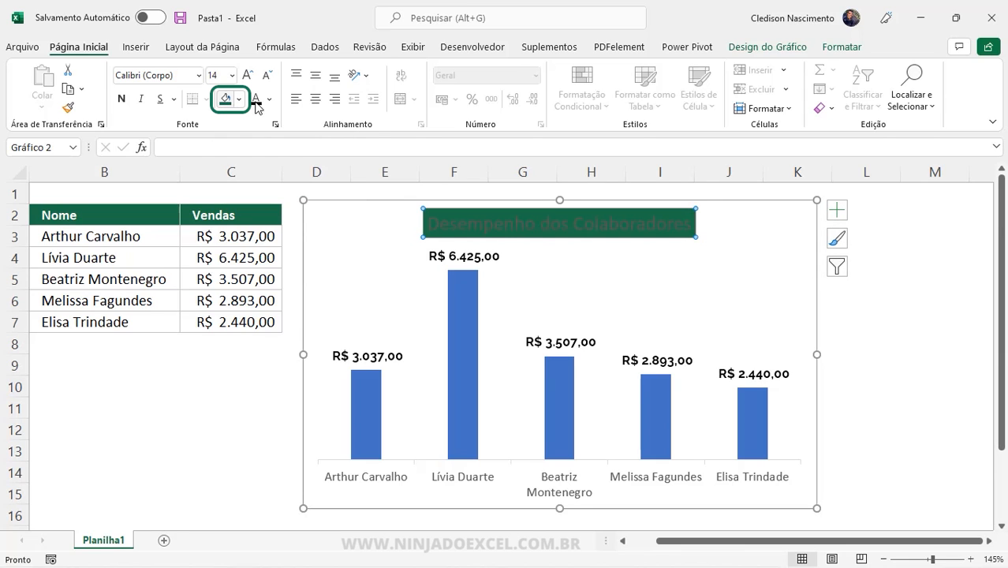
click(269, 99)
click(259, 160)
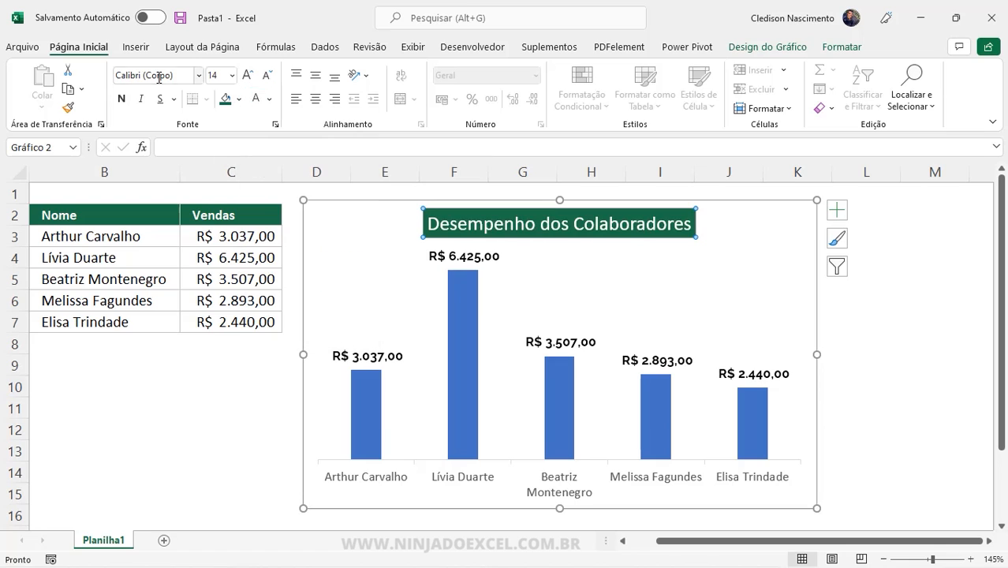
Set the chart title to the Raleway font in bold.
click(151, 75)
text(Raleway)
key(Return)
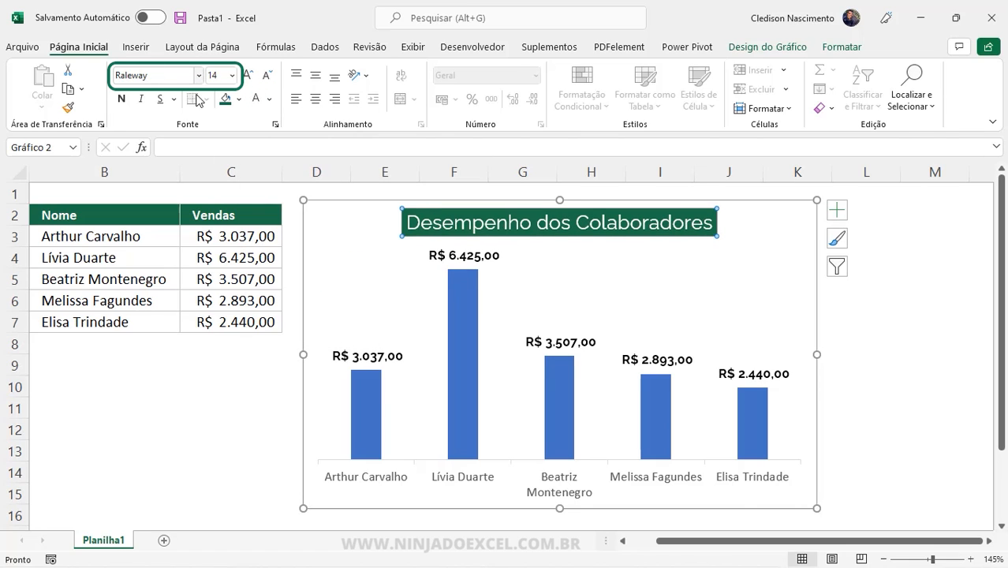
click(121, 99)
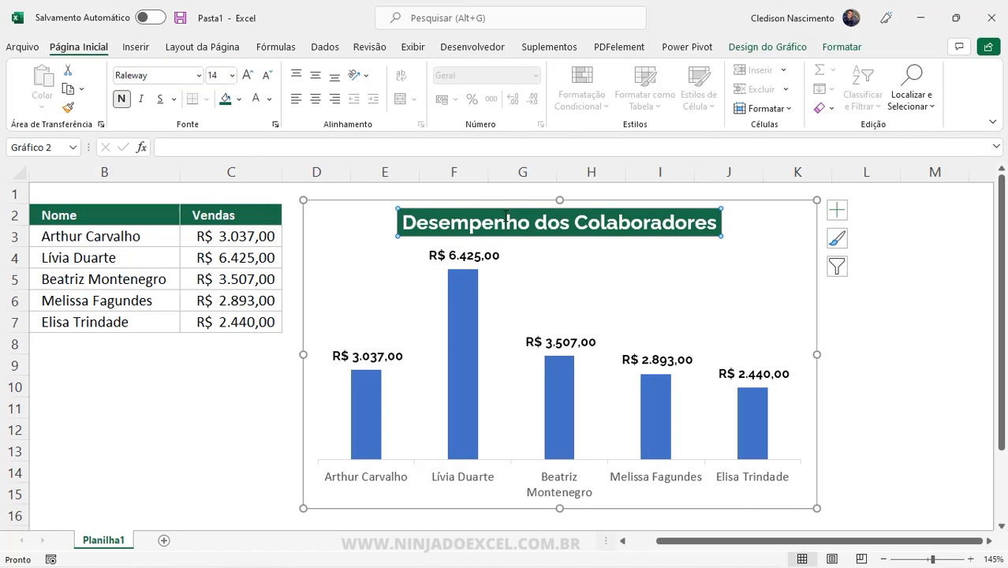
Fill only the tallest column of the chart with the recently used dark green.
click(461, 303)
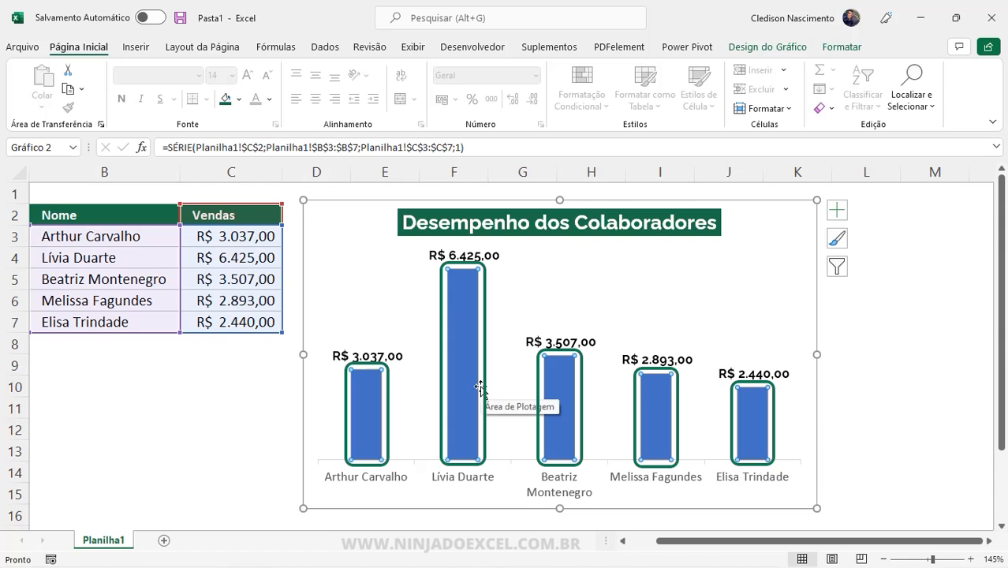
click(460, 343)
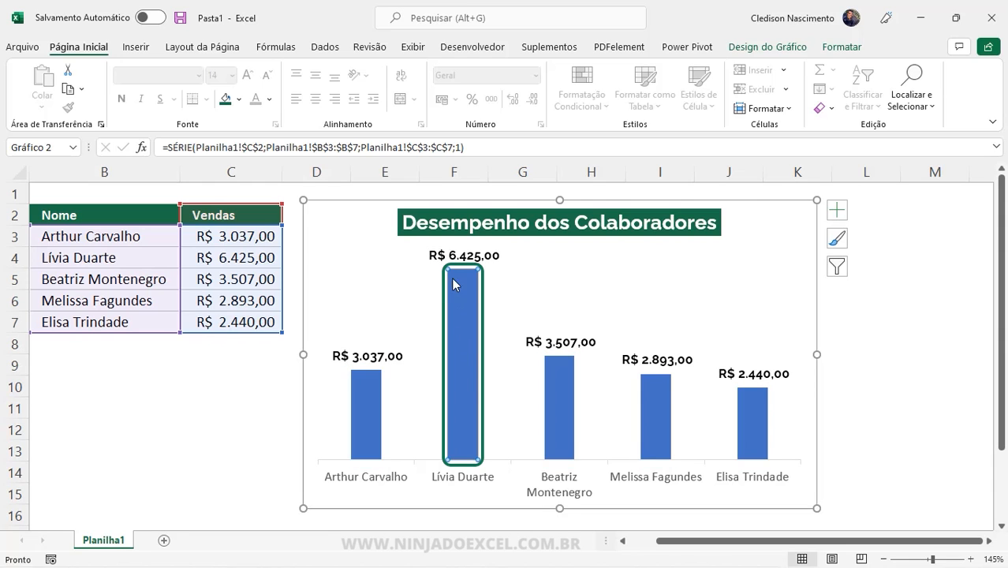
click(837, 49)
click(450, 70)
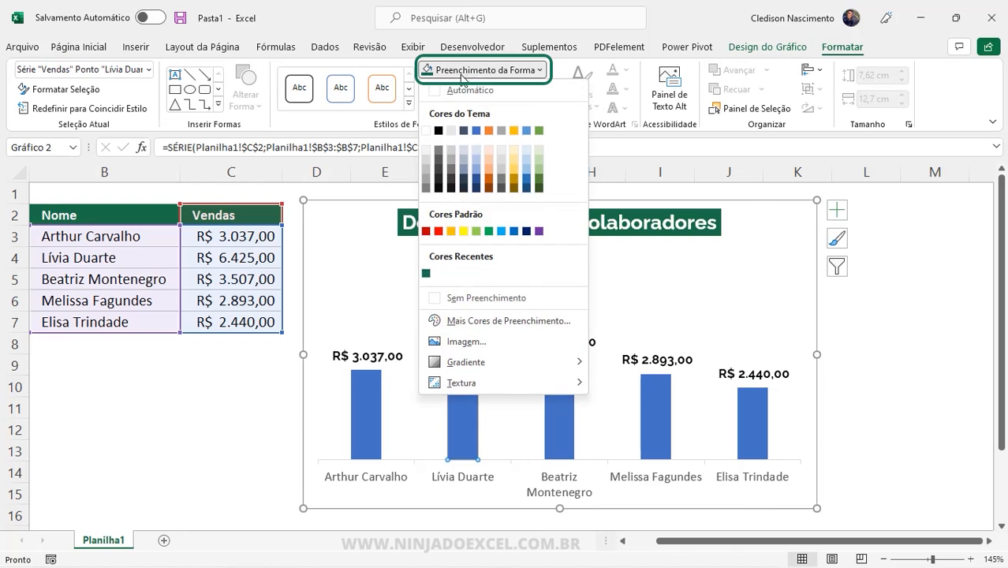
click(426, 273)
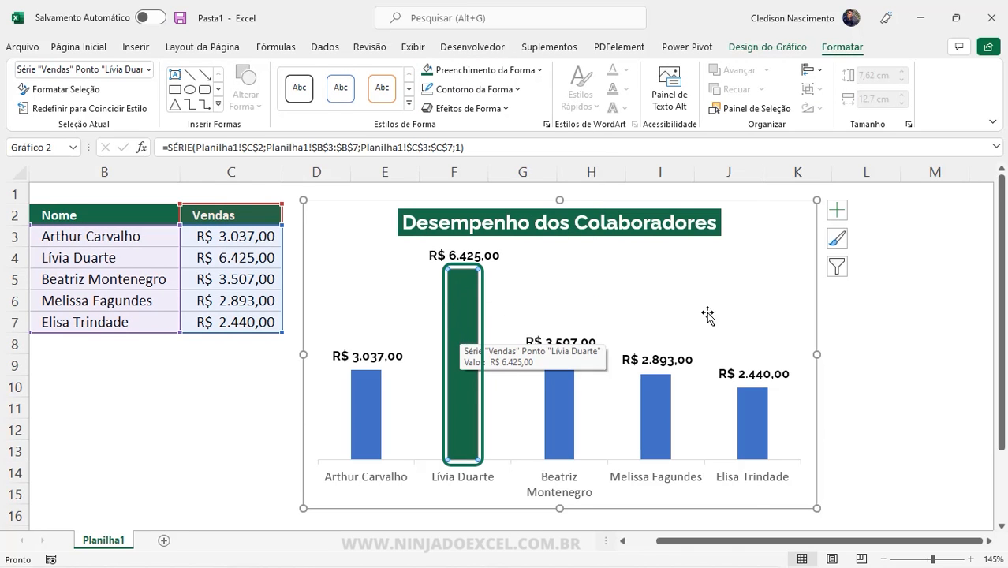
click(891, 321)
Fill all columns of the Vendas series with dark green.
click(572, 407)
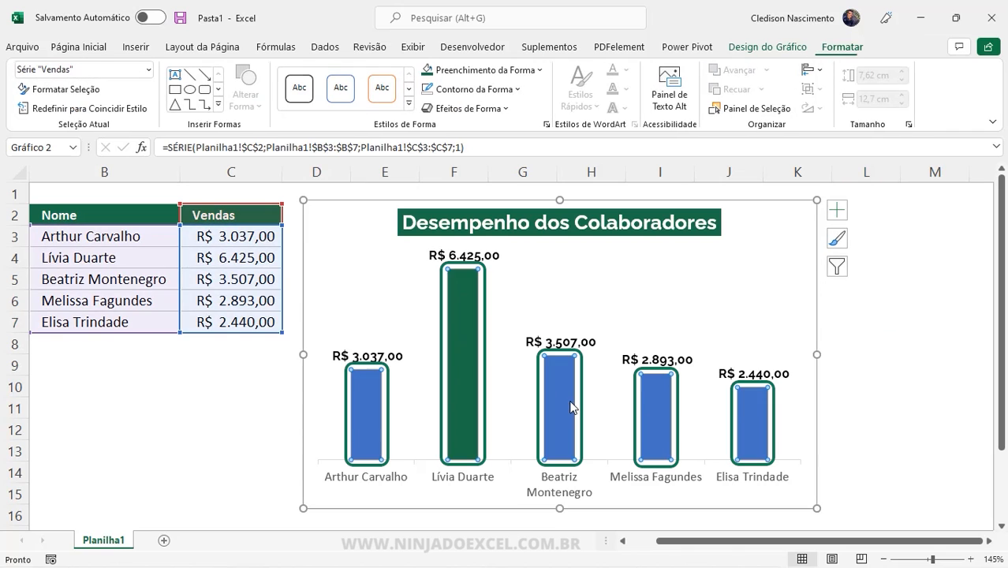
click(903, 361)
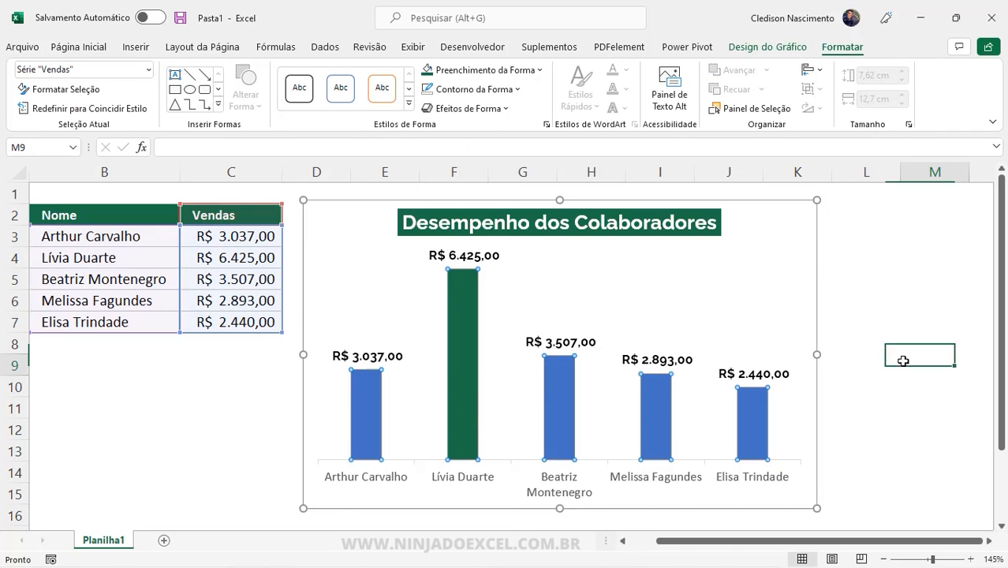
click(550, 400)
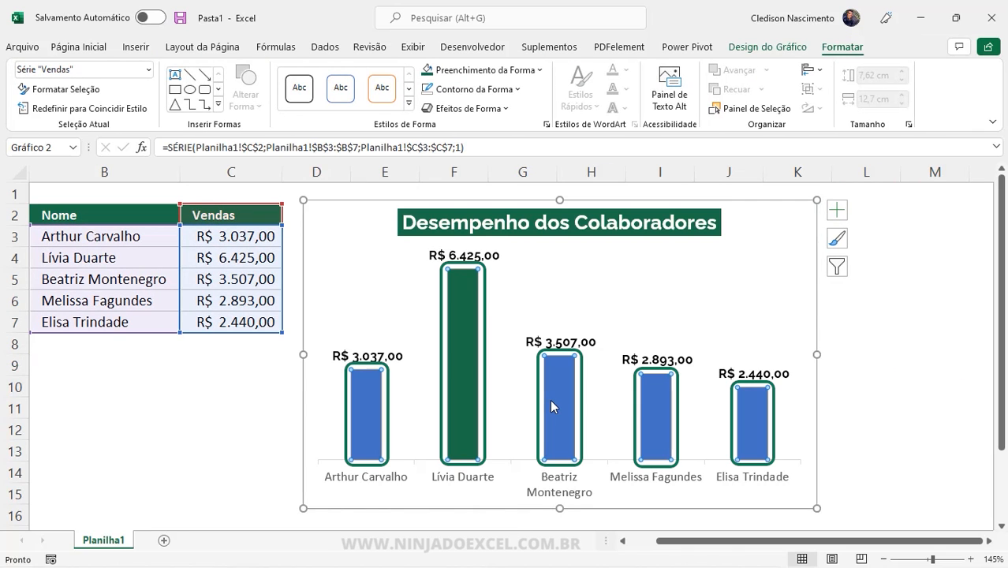
click(427, 69)
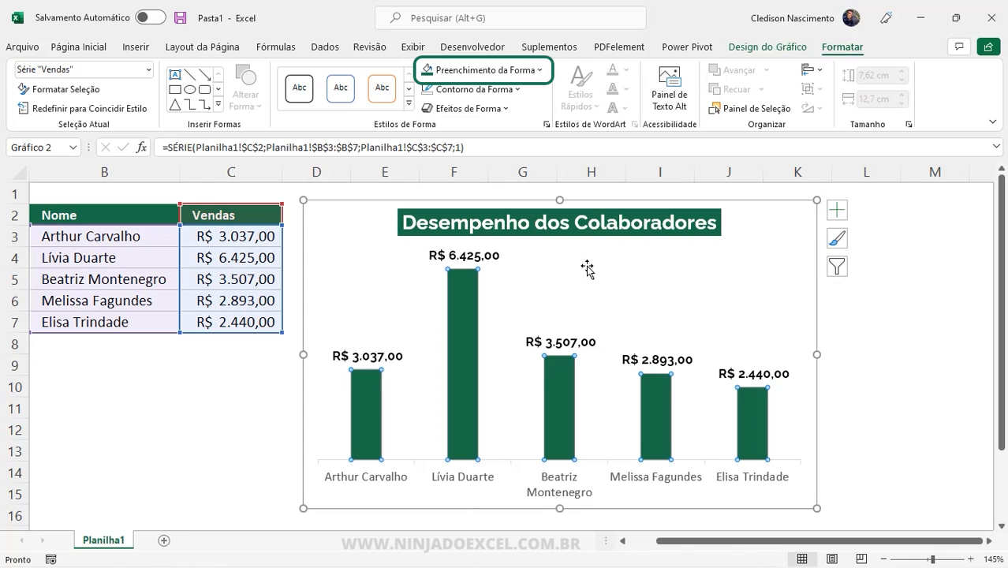
click(238, 433)
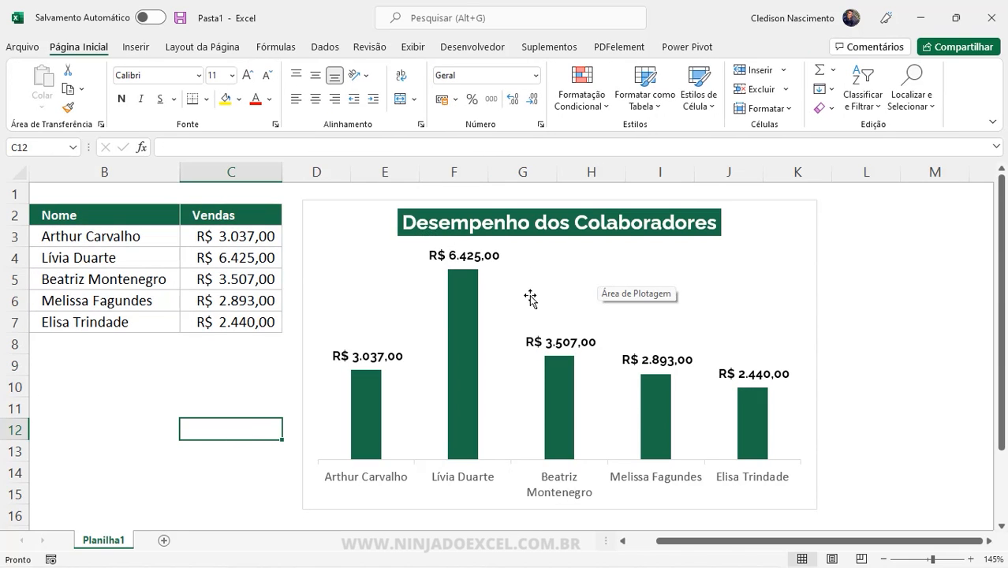
Format the horizontal axis labels with the automatic font colour and bold Raleway at size 8.
click(353, 481)
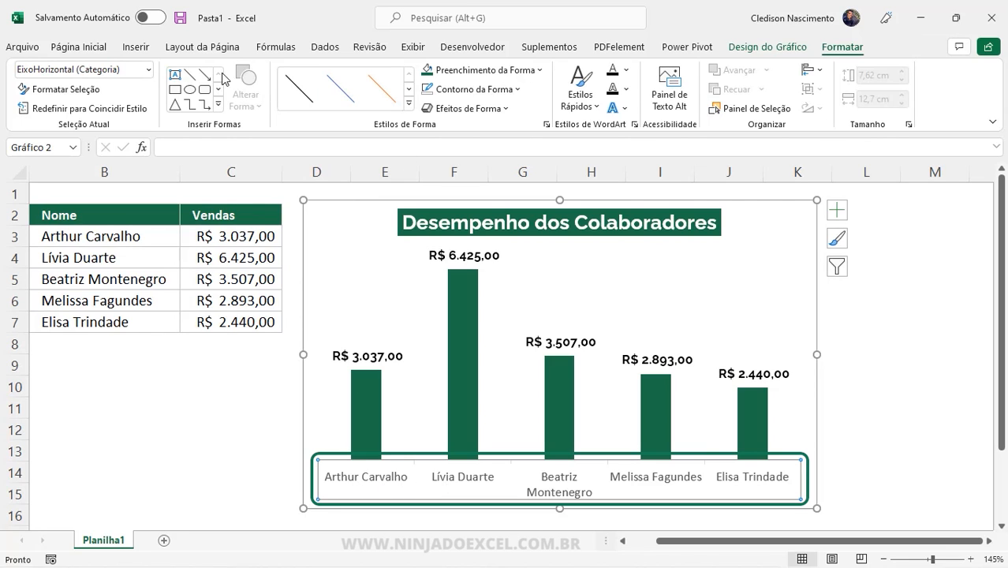
click(78, 46)
click(269, 98)
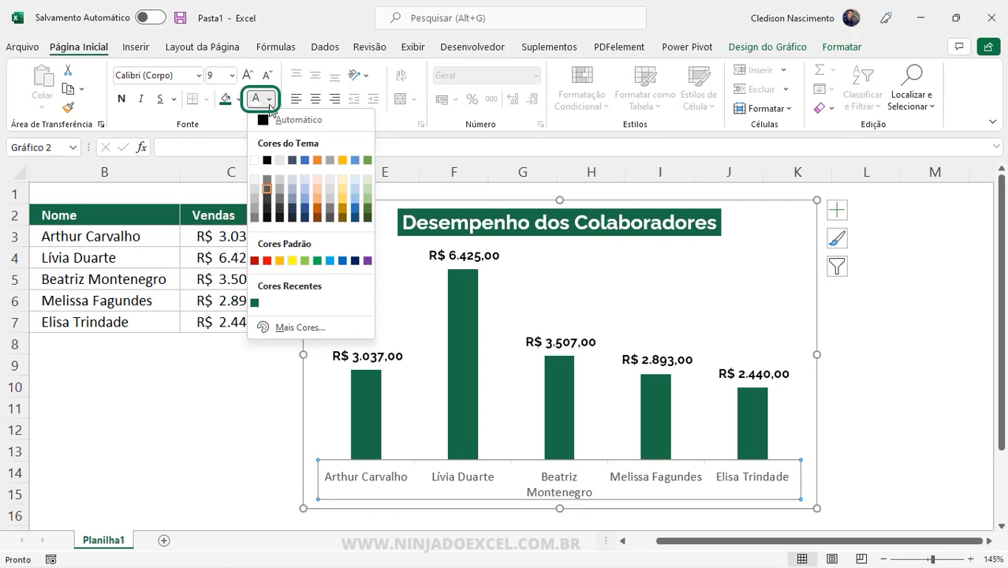
click(292, 119)
click(145, 76)
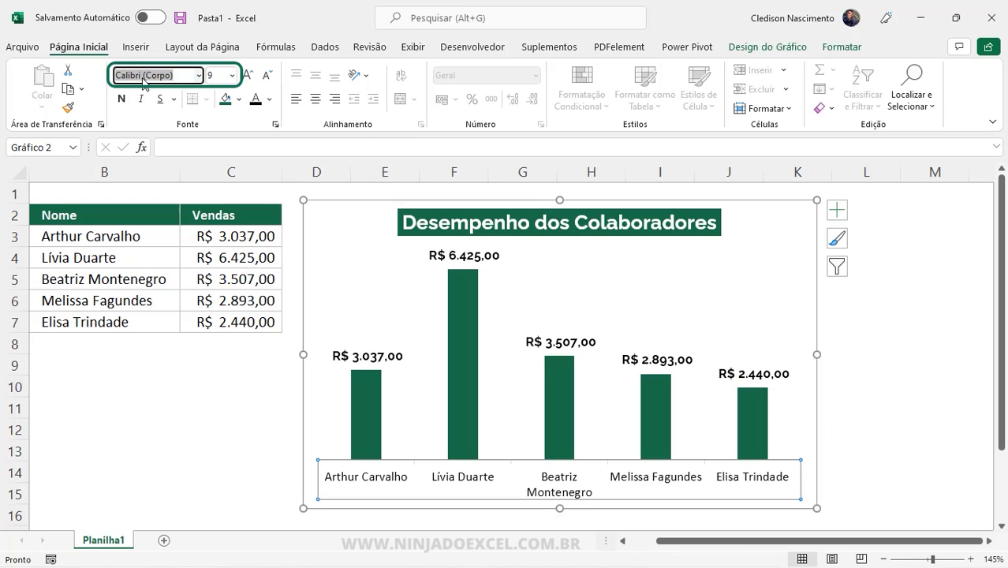
text(Raleway)
key(Return)
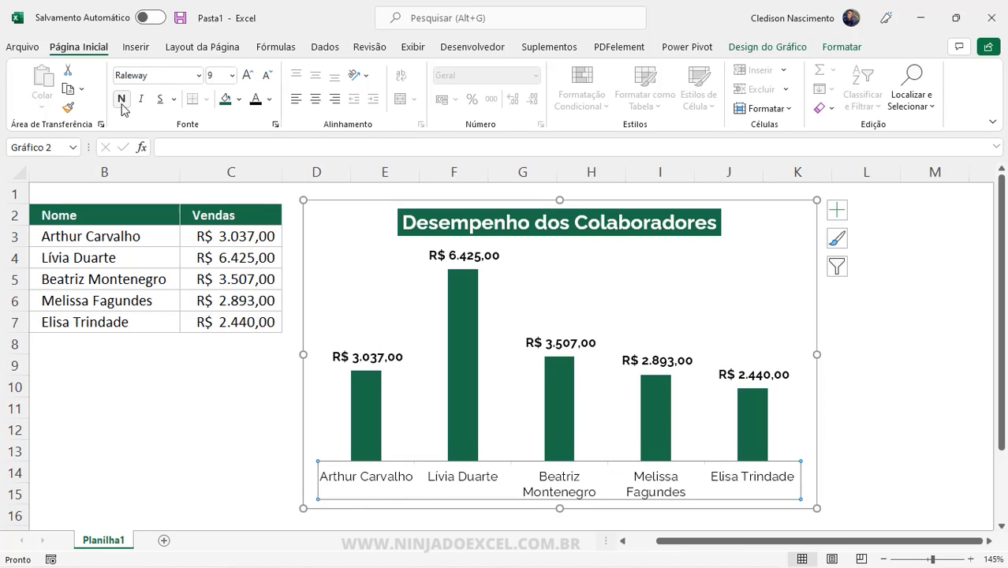
click(121, 99)
click(268, 75)
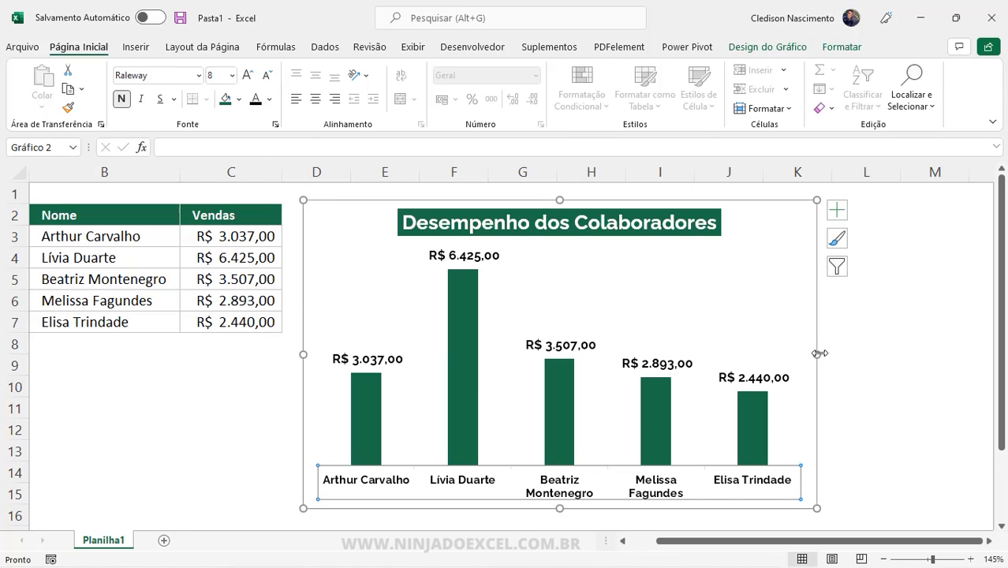
Widen the chart by extending its right edge into column L.
drag(820, 353, 872, 352)
click(917, 340)
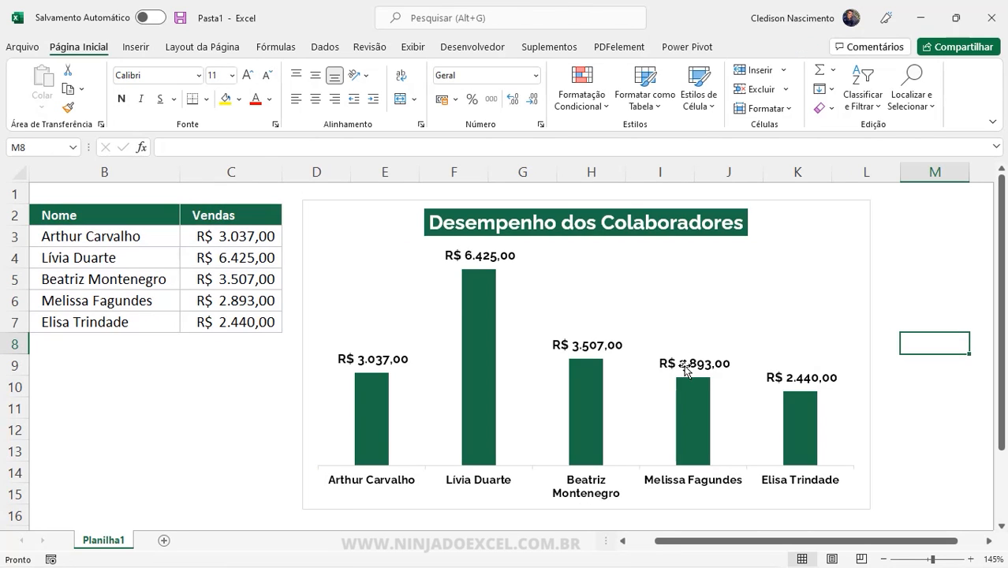
Set the gap width (Largura do Espaçamento) of the Vendas series to 120%.
right_click(484, 324)
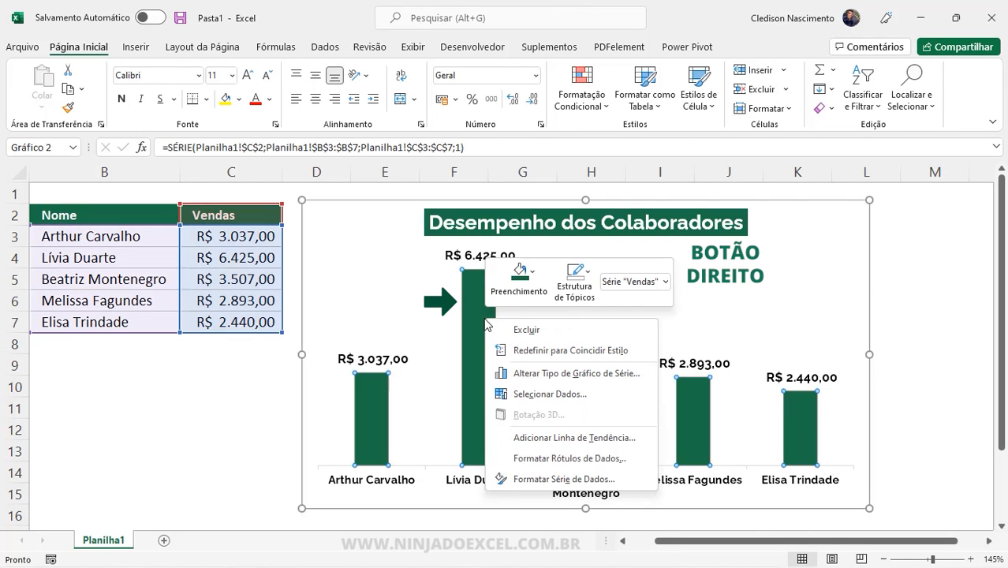
click(561, 479)
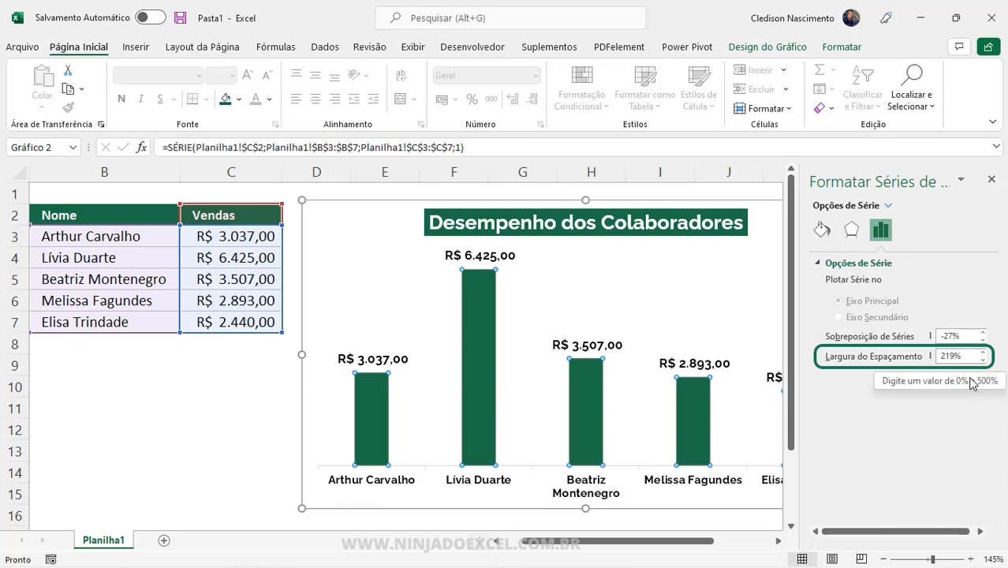
mouse_move(355, 410)
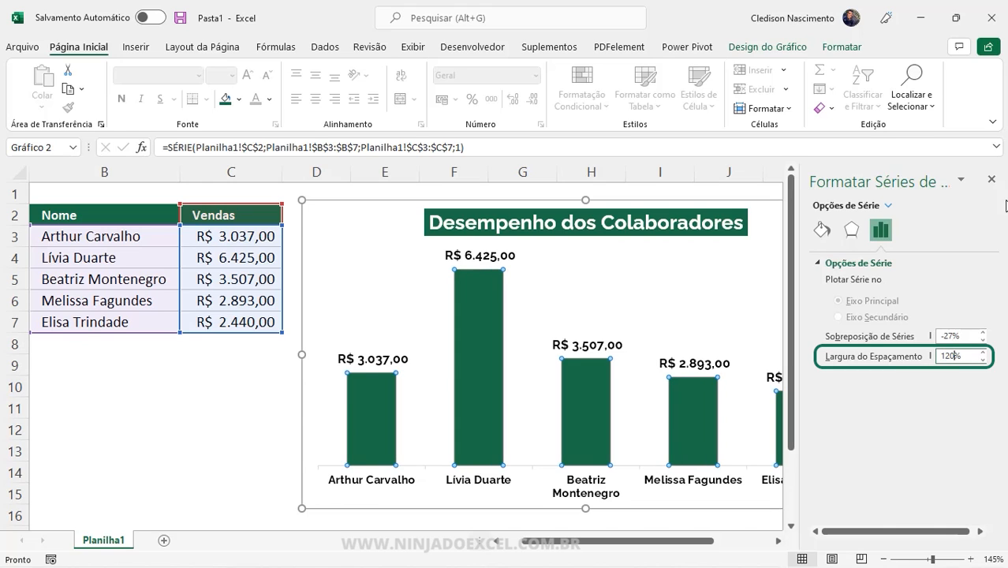
Finish the series formatting and narrow the chart to about 12.5 cm wide, with its right edge in column K.
click(991, 179)
drag(866, 356, 807, 354)
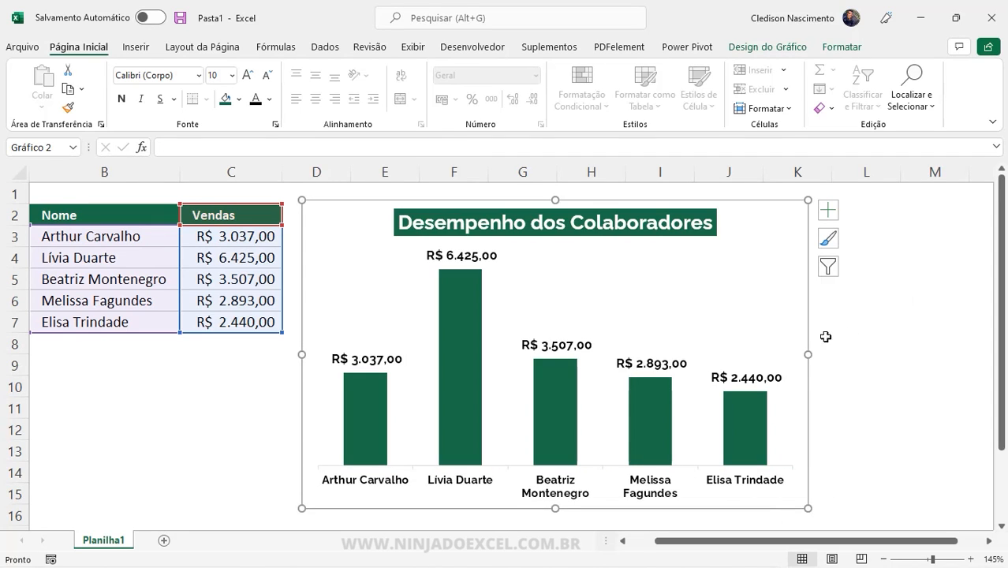
Examine the formatting options offered for the data labels, column series, chart title and horizontal axis.
right_click(550, 351)
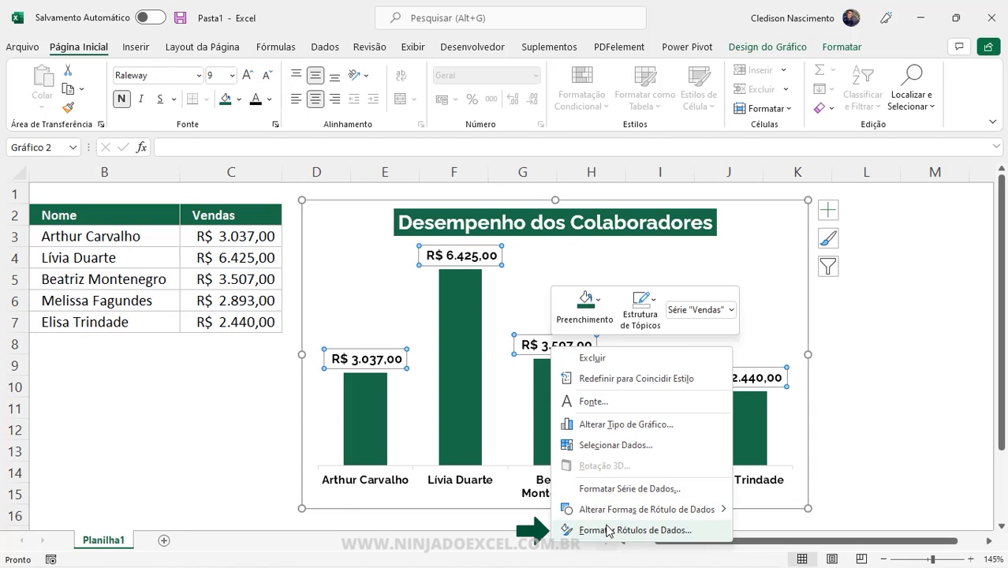
right_click(471, 405)
right_click(427, 230)
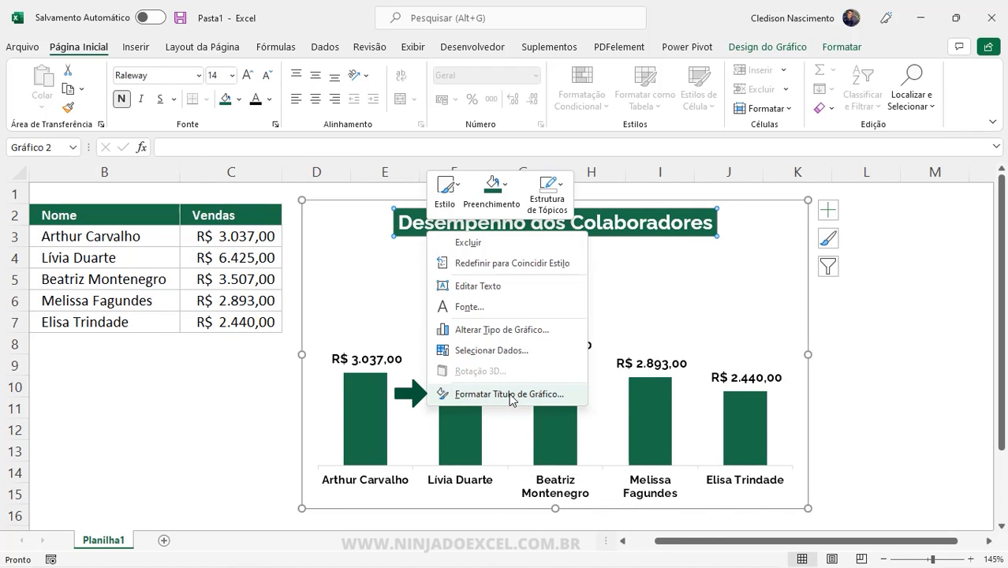
click(465, 486)
right_click(465, 487)
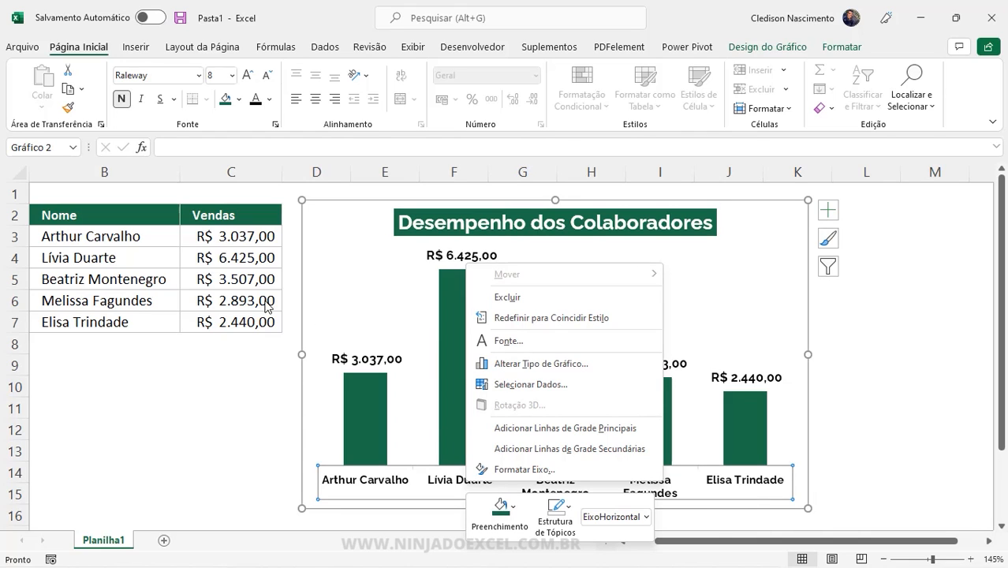
key(Escape)
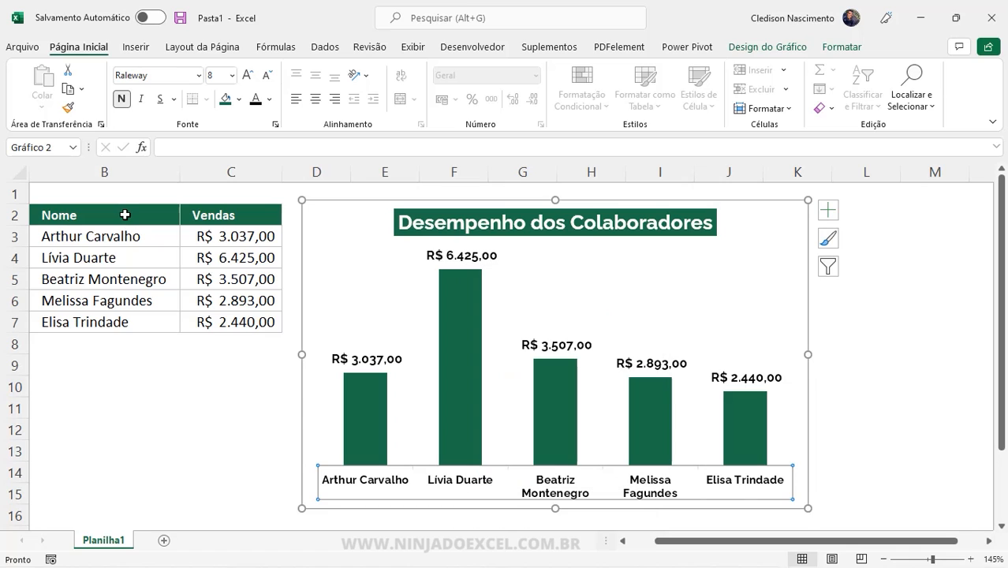
click(124, 215)
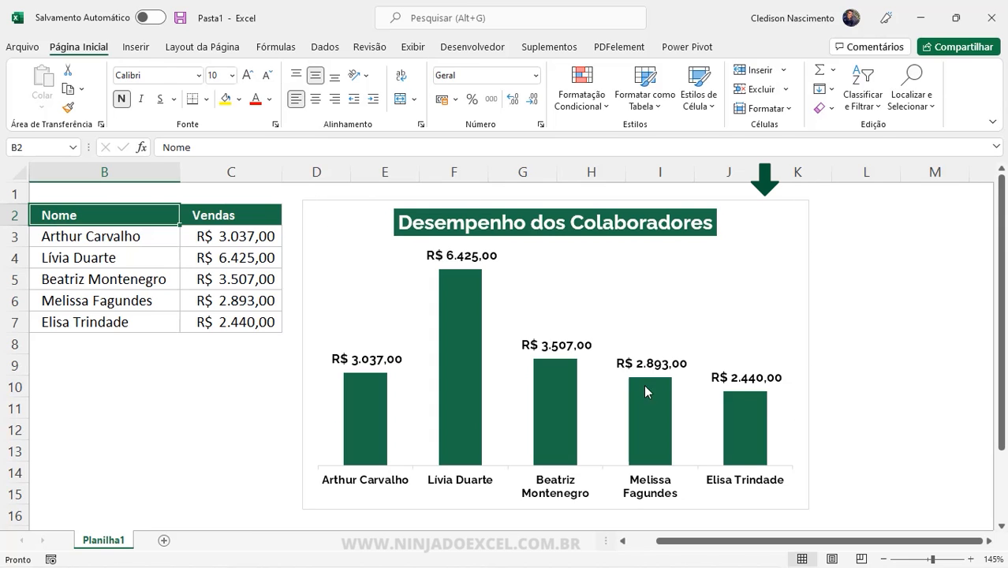
Remove the outline of the chart area (Sem Contorno) and deselect the chart.
click(772, 211)
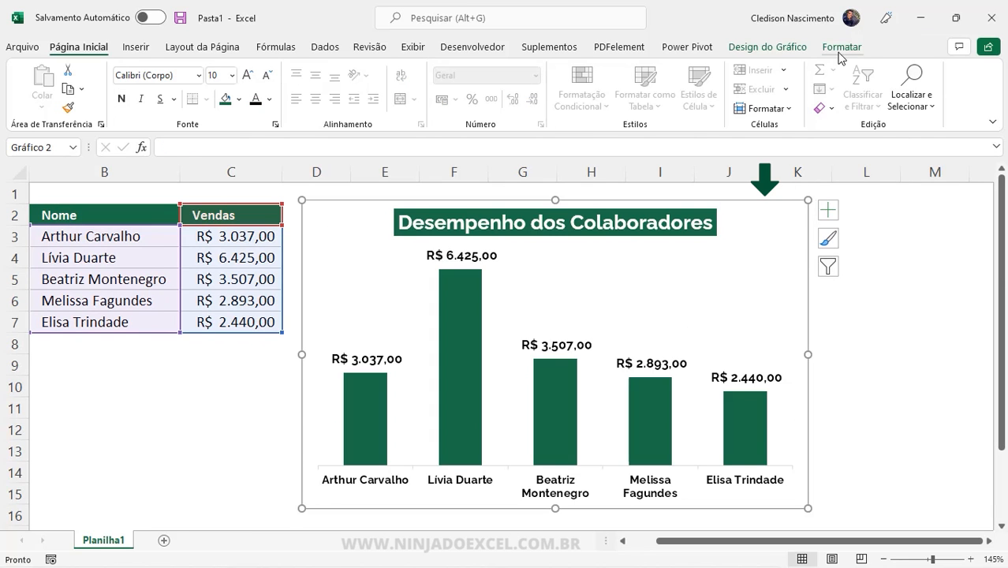
click(840, 50)
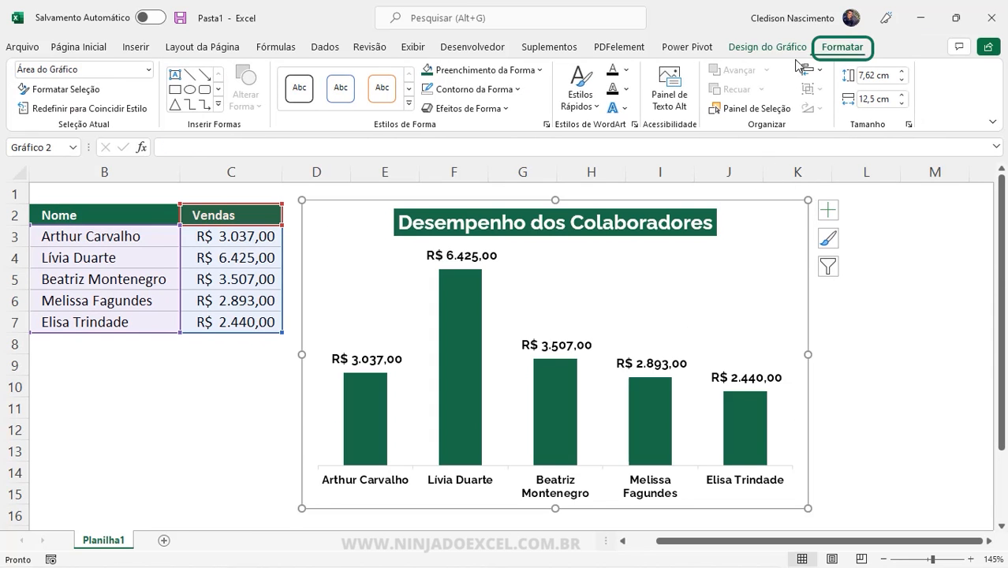
click(518, 90)
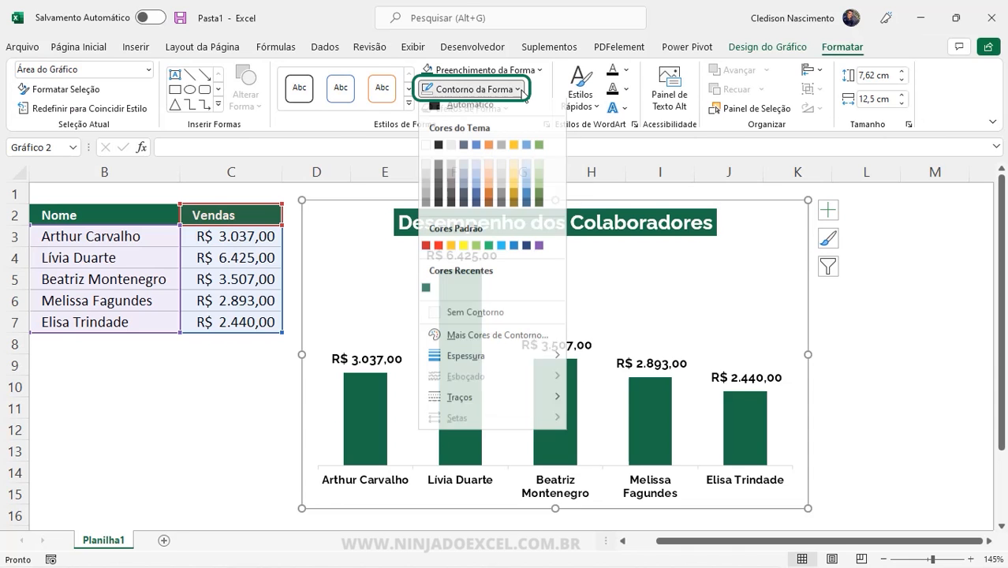
click(466, 321)
click(199, 410)
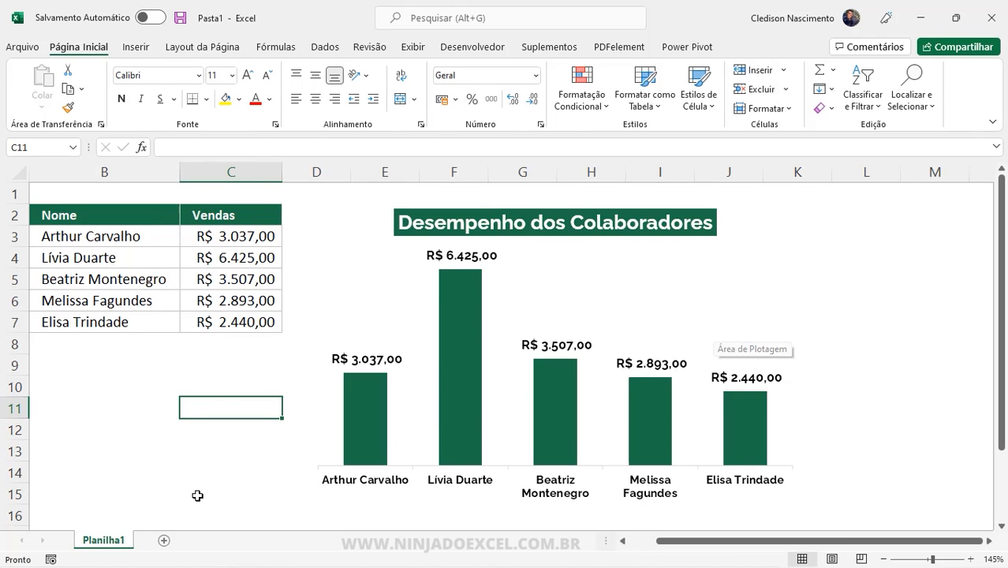
Unhide the worksheet Planilha1 (2), which holds the monthly sales table and its interactive chart.
right_click(124, 544)
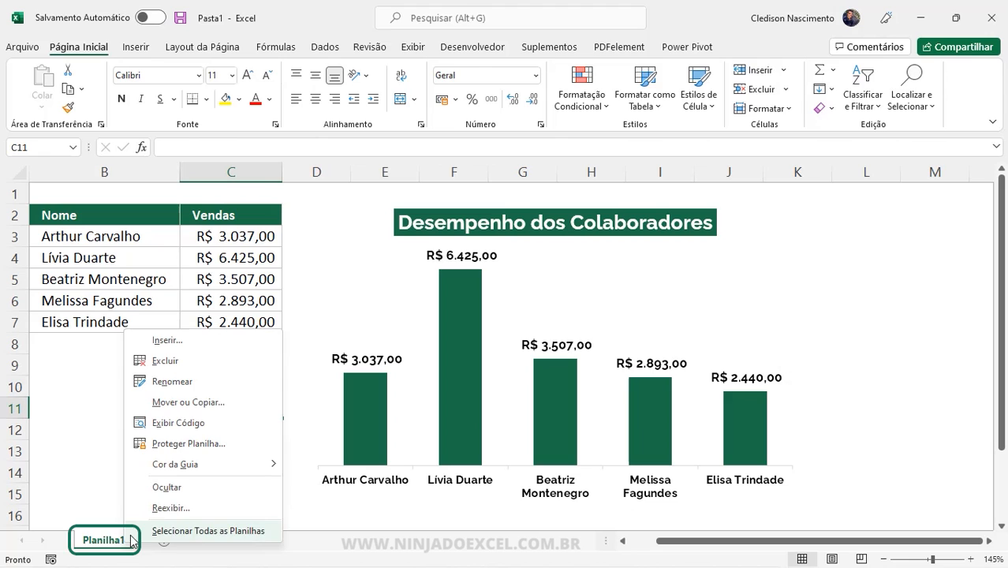
click(190, 510)
click(209, 548)
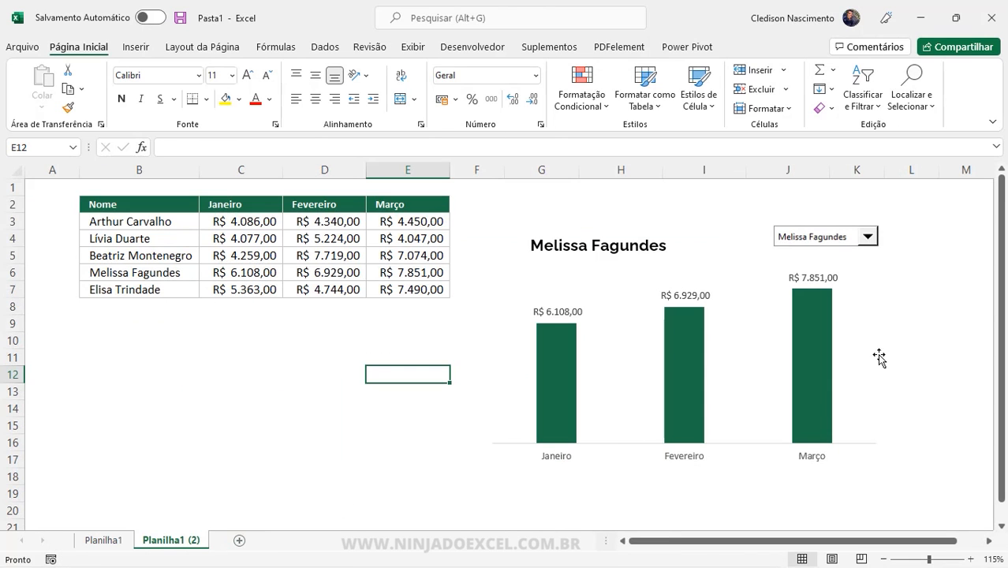
Show the second employee's monthly sales in the interactive chart and inspect its source table B2:E7.
click(867, 238)
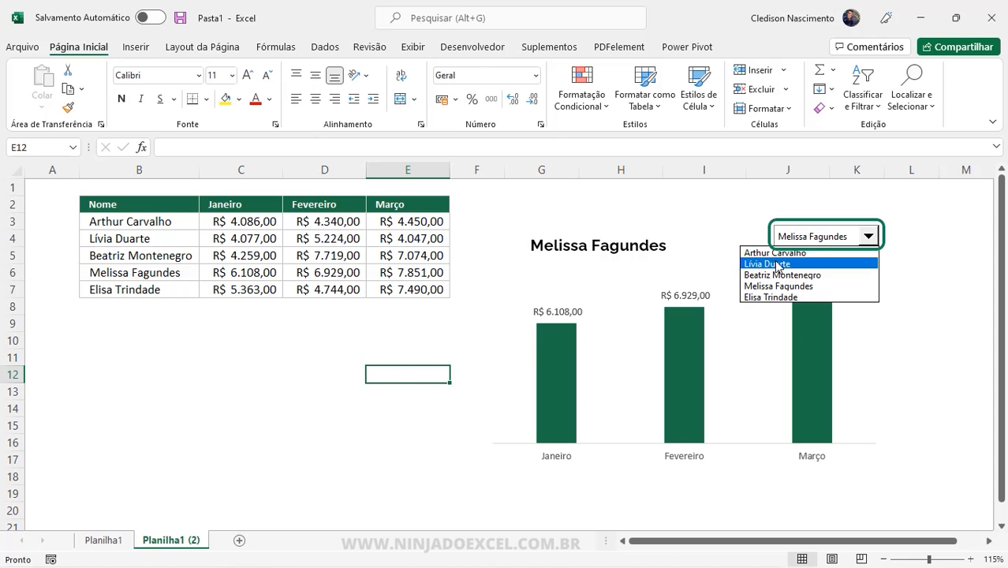
click(777, 264)
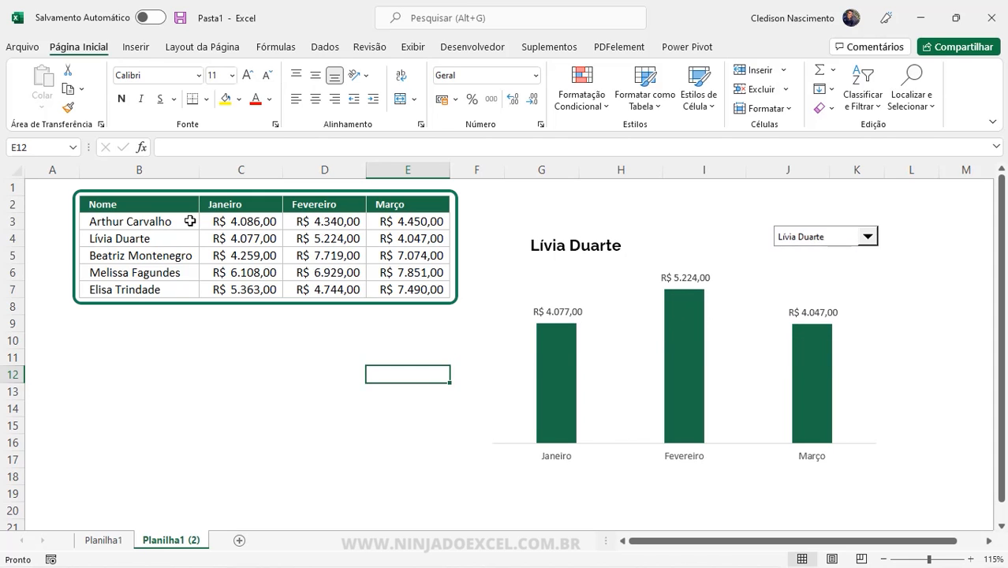
drag(185, 205, 426, 290)
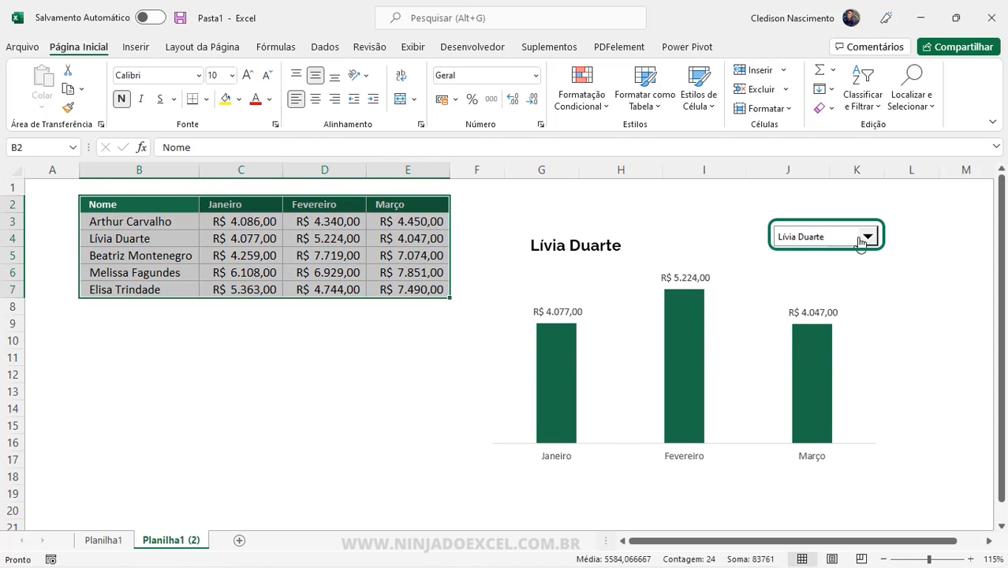
click(194, 218)
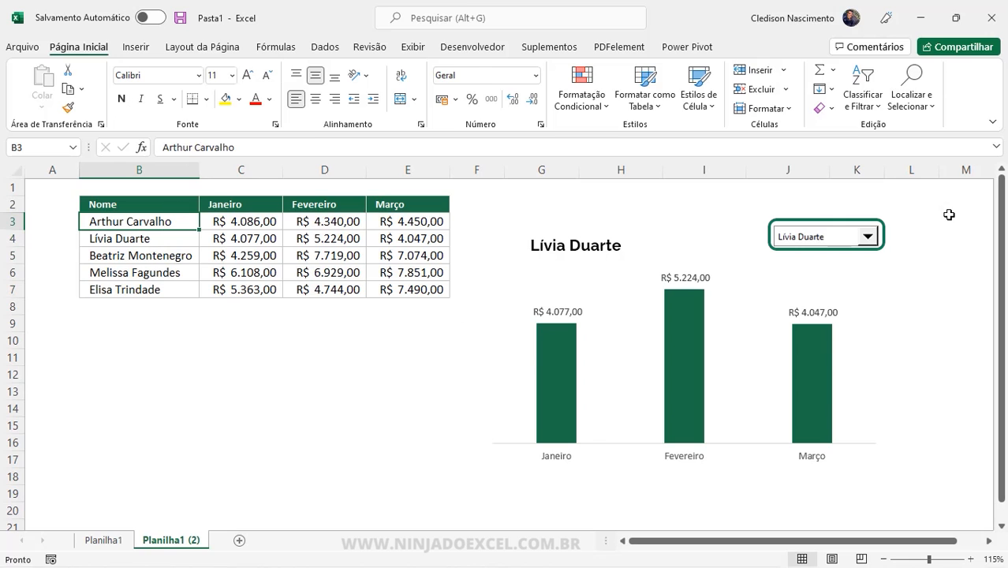
Switch the interactive chart through the first, third and fifth employees to view their monthly sales.
click(868, 237)
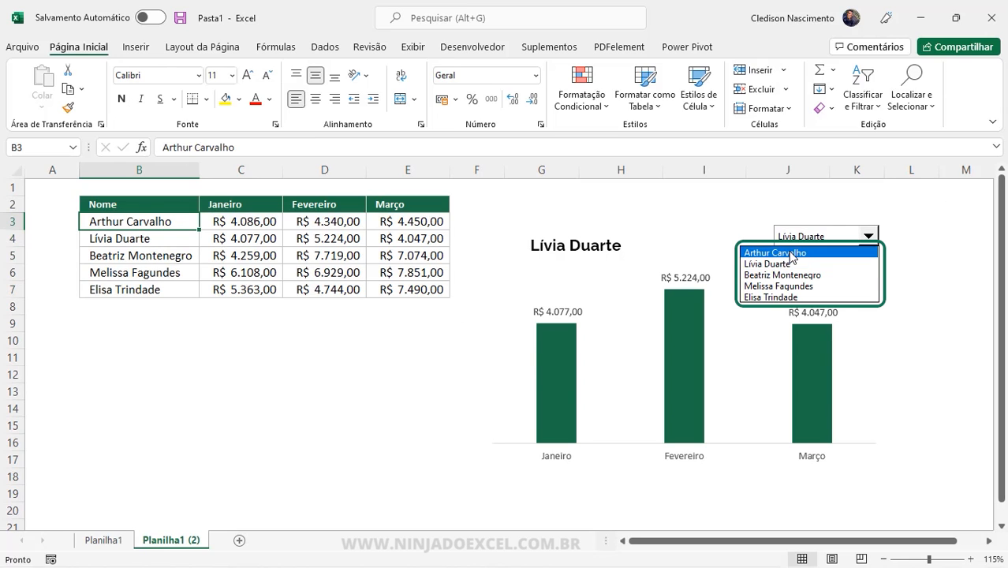
click(796, 251)
click(868, 235)
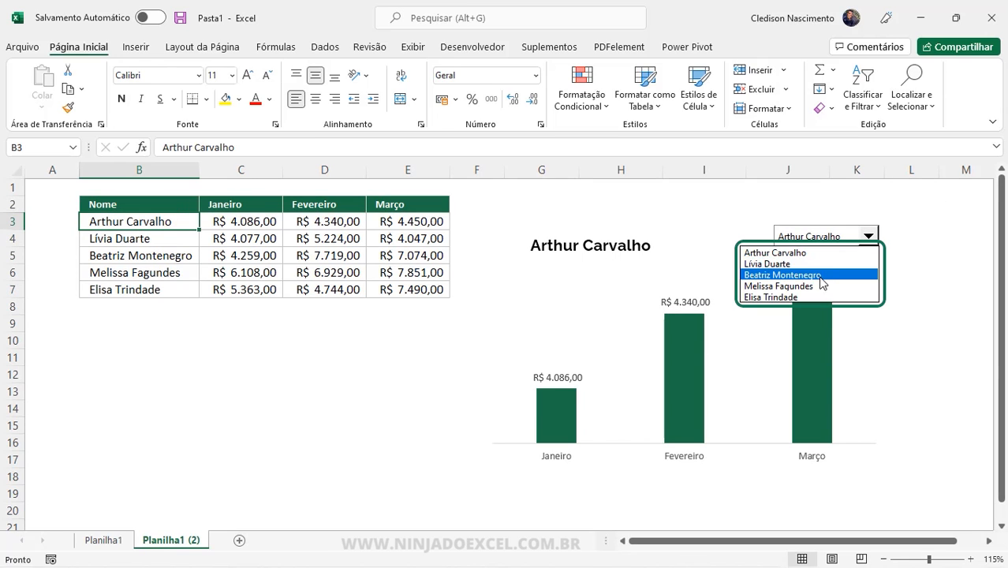
click(827, 274)
click(865, 238)
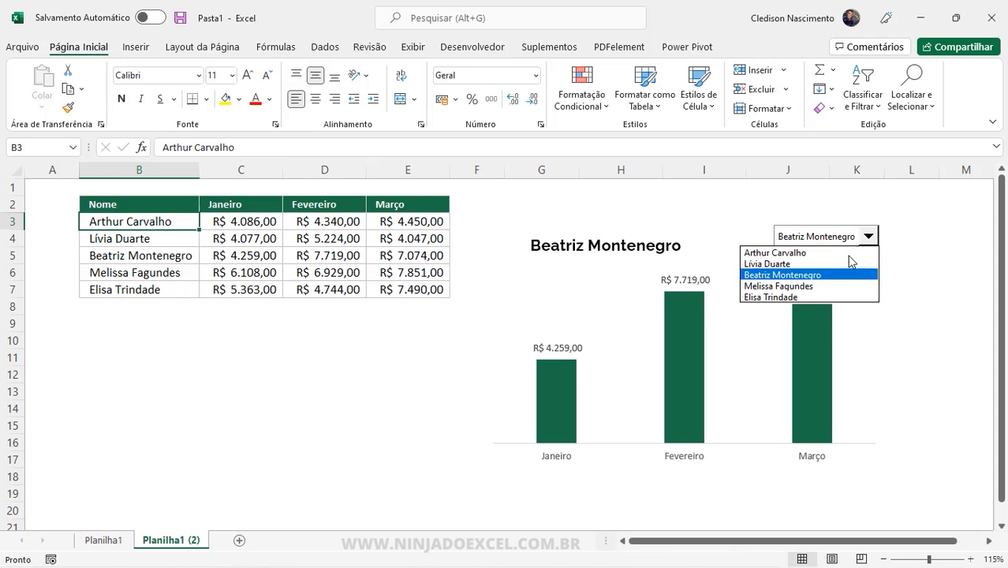
click(779, 296)
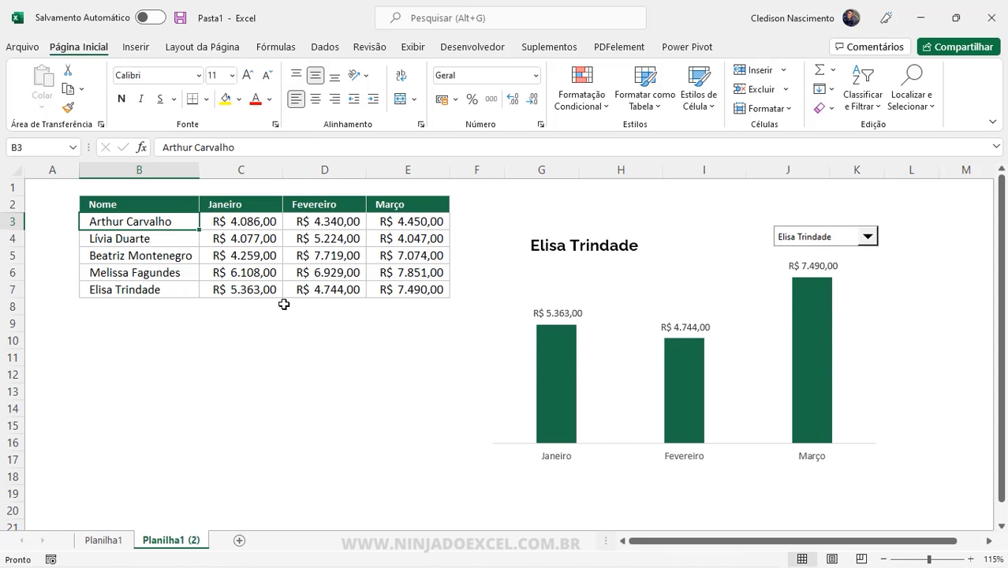
Compare the last employee's Janeiro, Fevereiro and Março values in row 7 with the chart columns.
click(242, 291)
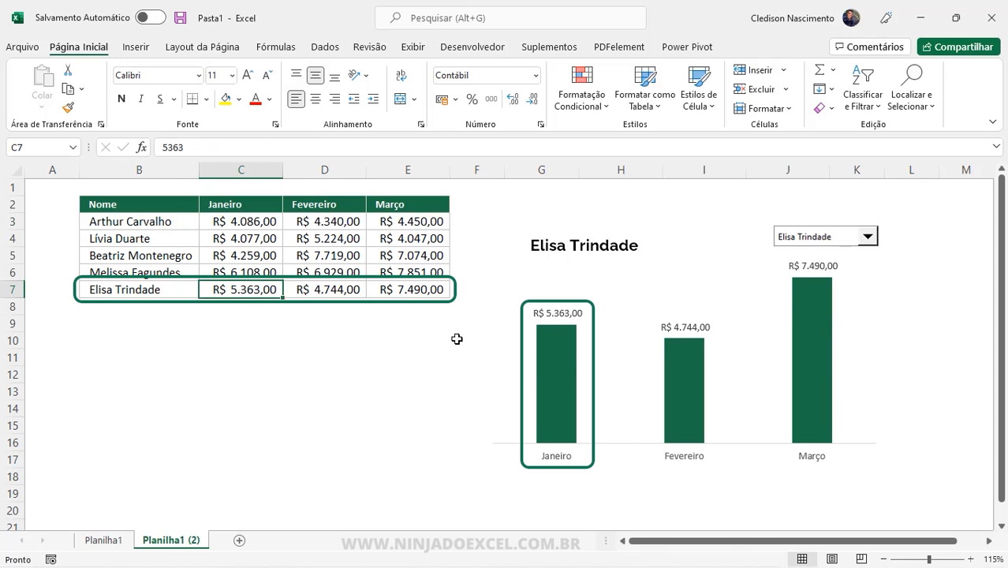
click(333, 293)
click(402, 304)
Set the interactive chart to the second employee in the list and select the Nome header cell B2.
click(862, 234)
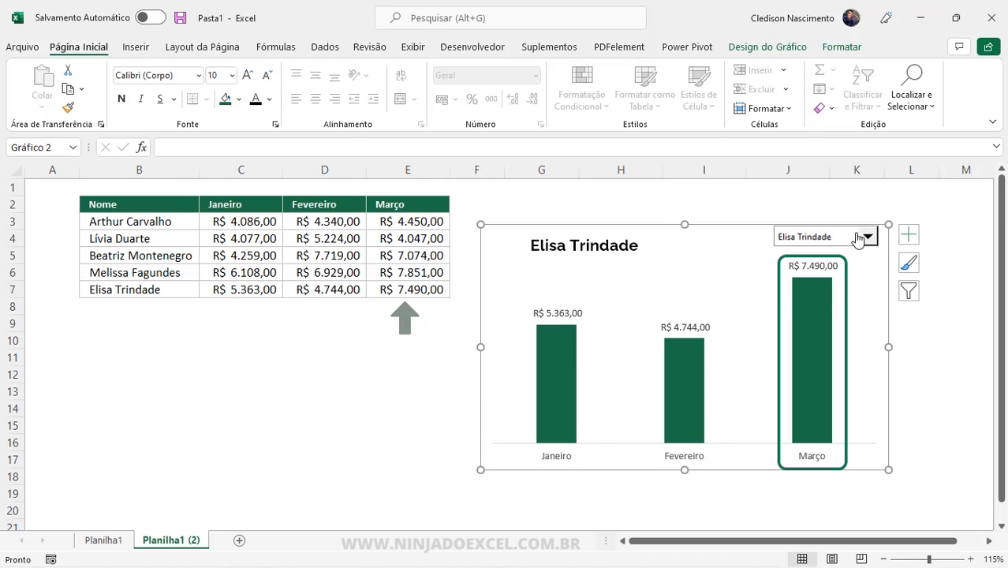
click(867, 235)
click(817, 263)
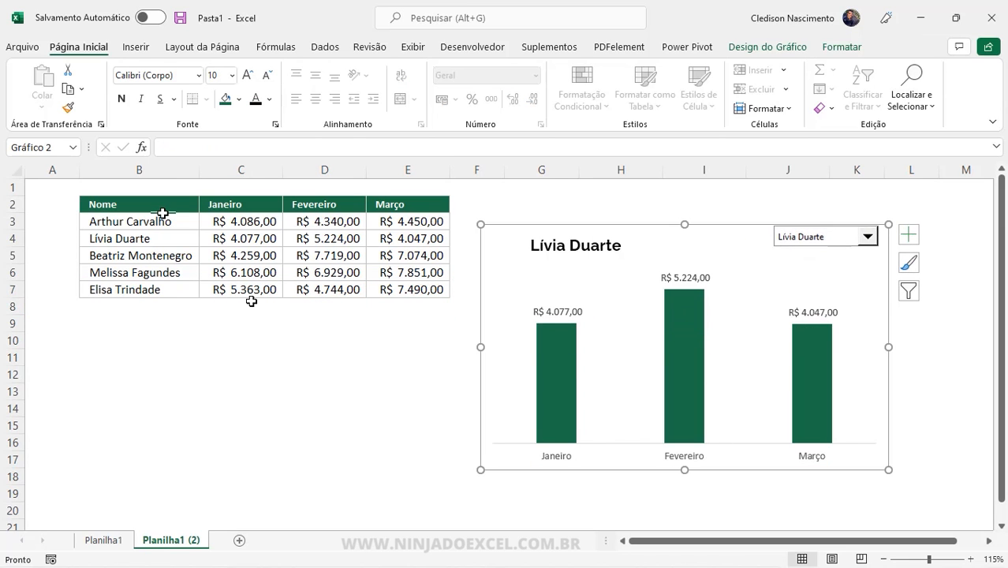
click(158, 206)
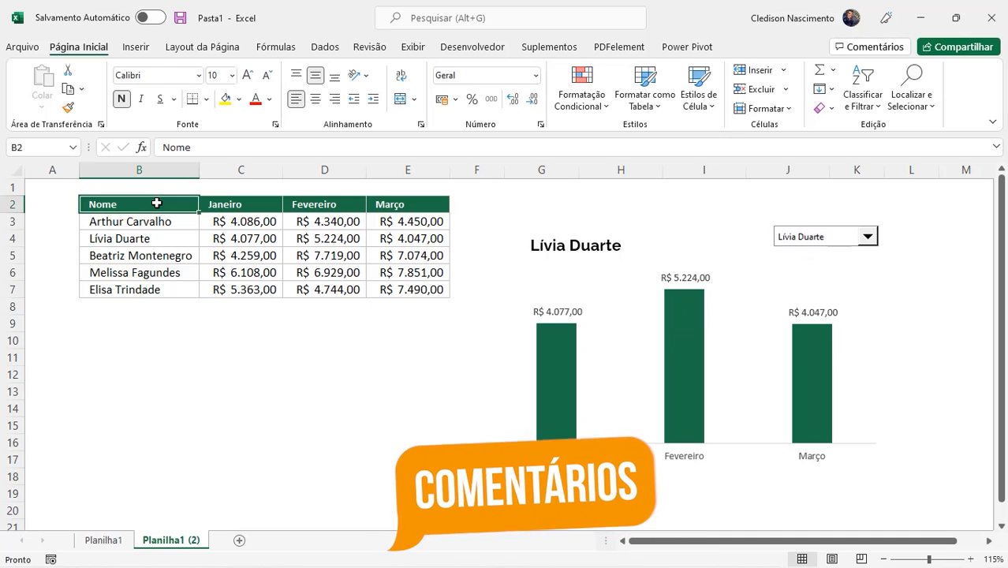